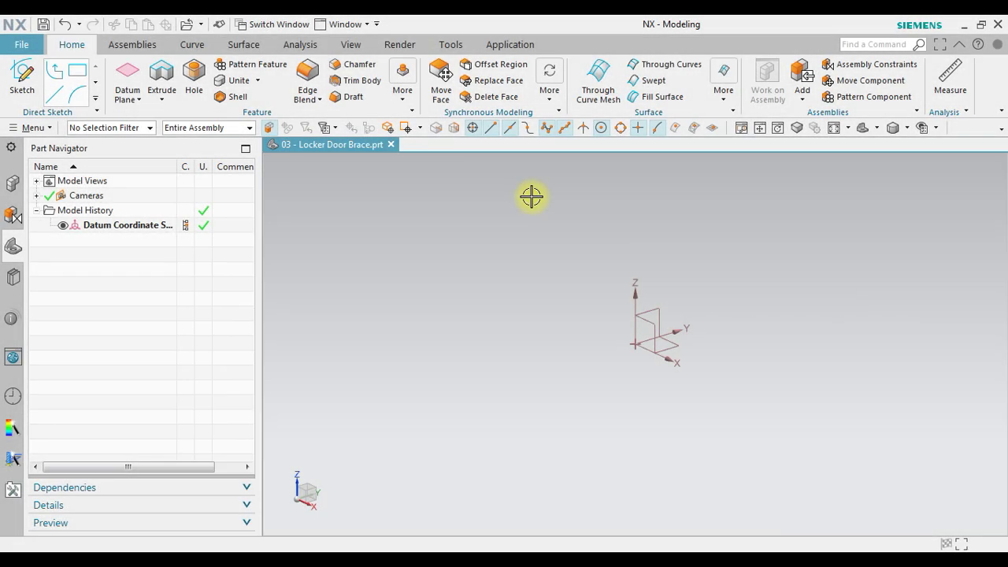
Step: Switch the part to the Sheet Metal application and start a Contour Flange reset to defaults
click(502, 49)
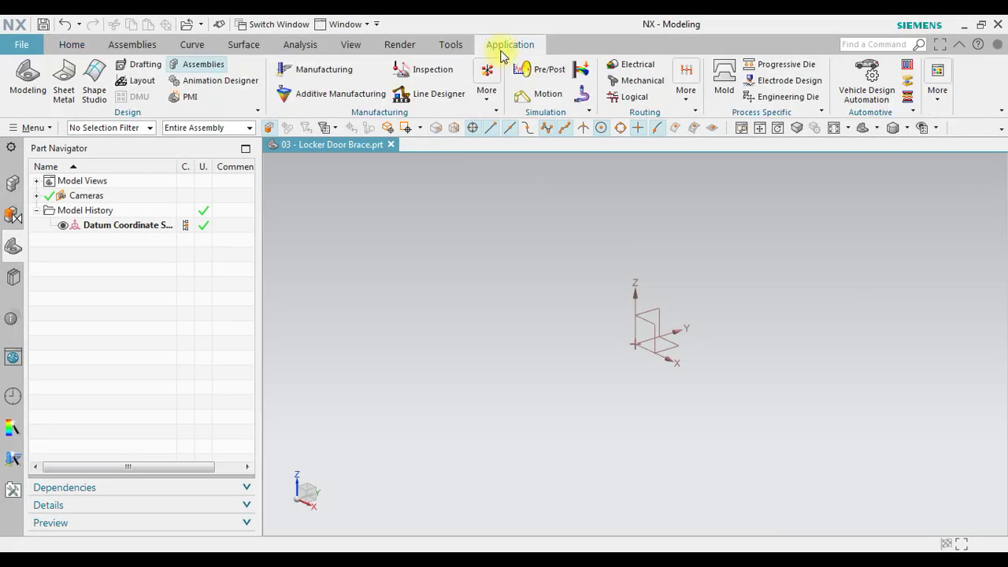
click(65, 90)
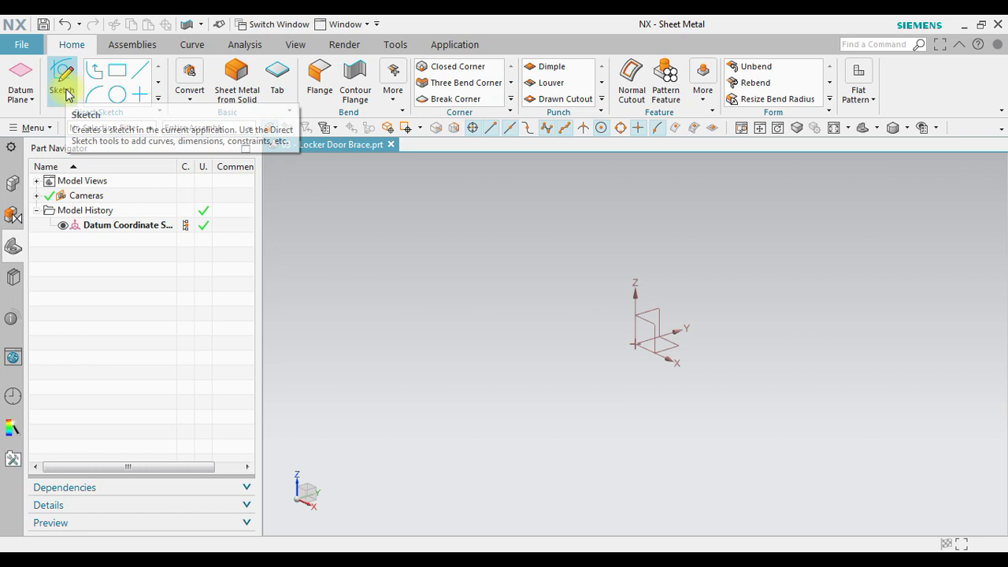
click(355, 73)
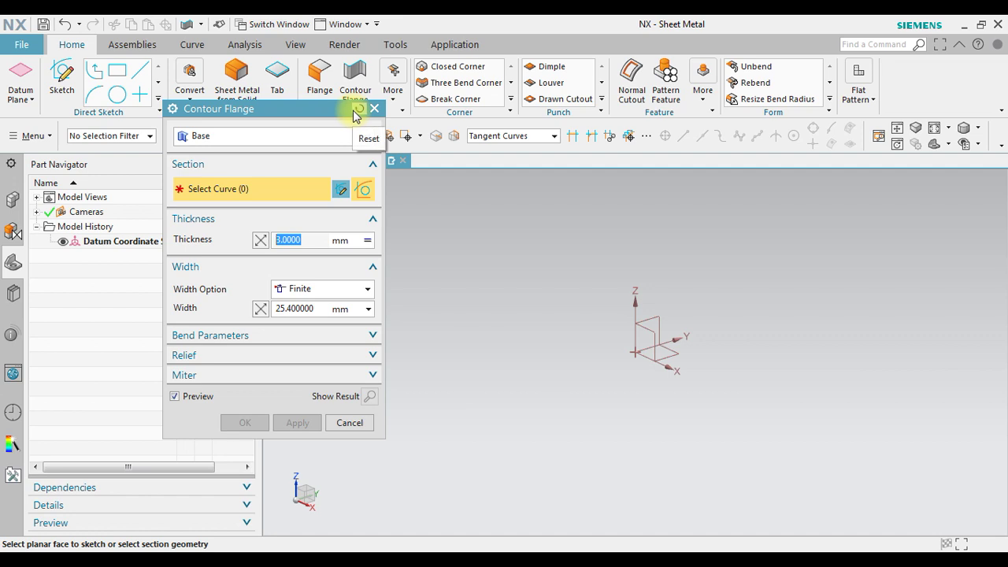
click(355, 110)
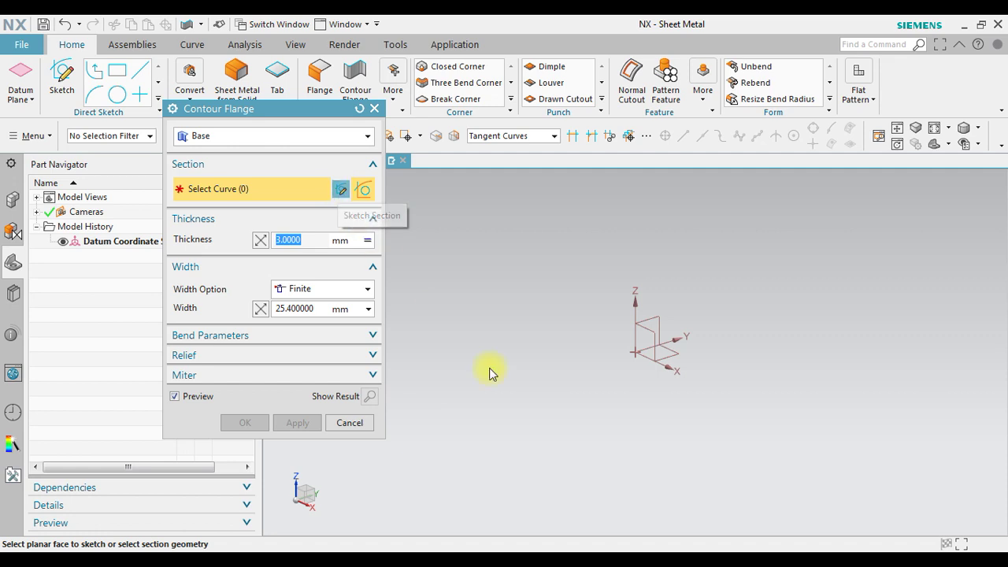
Step: On the XY plane, sketch a stepped open line profile from the origin, first vertical 12.5 long
click(679, 354)
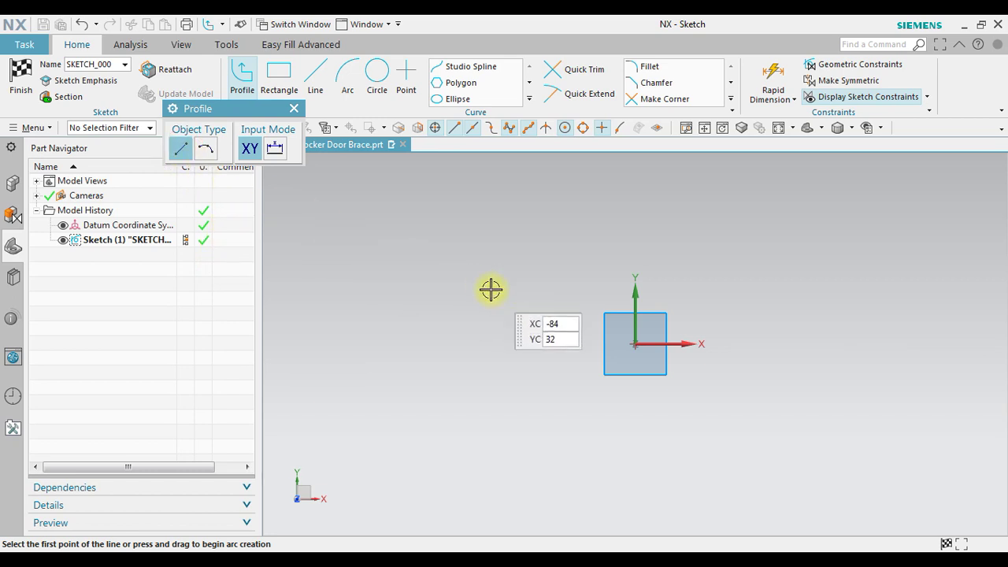
mouse_move(690, 380)
shift+middle_down()
mouse_move(583, 247)
mouse_move(596, 405)
shift+middle_up()
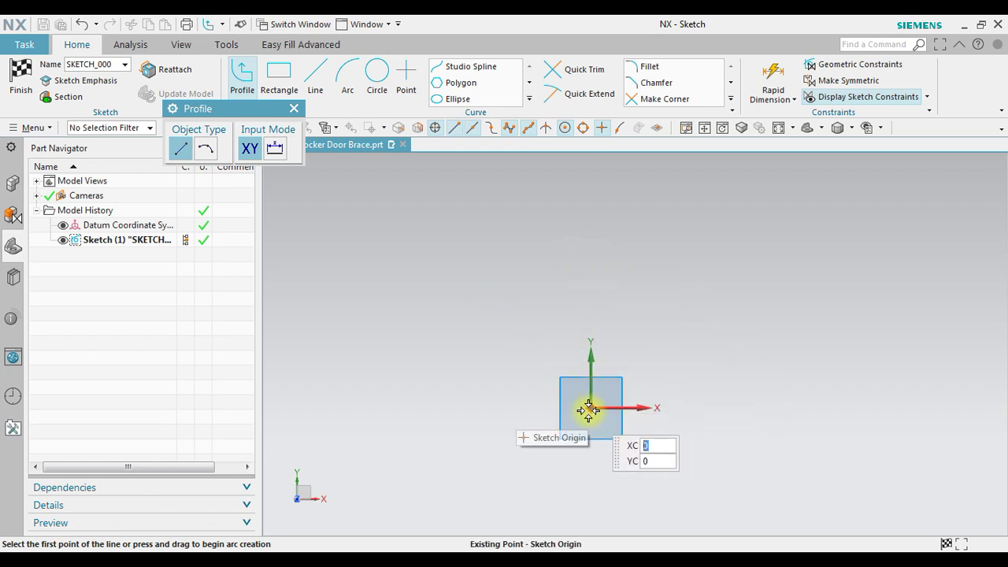
click(591, 409)
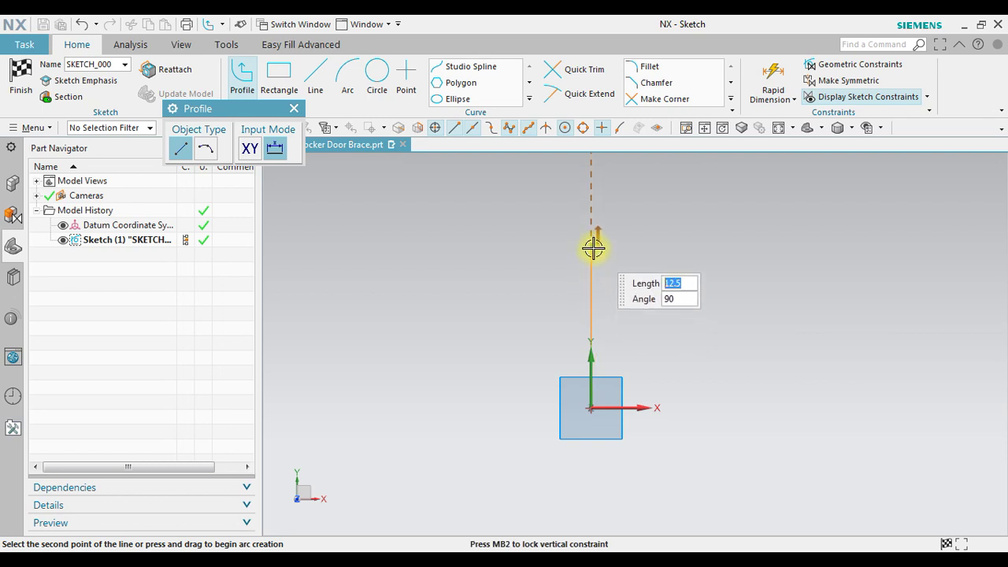
key(Return)
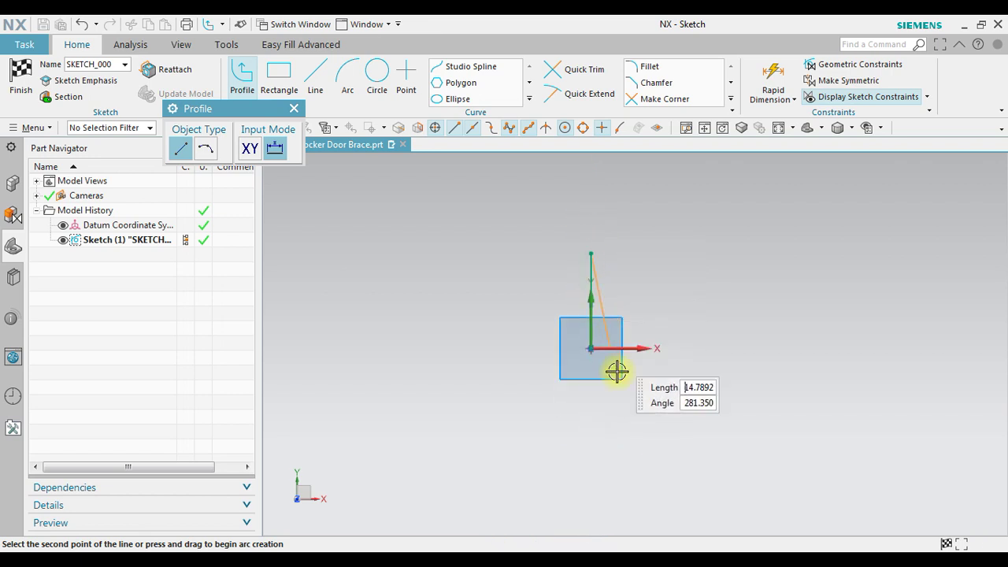
scroll(588, 281, down, 3)
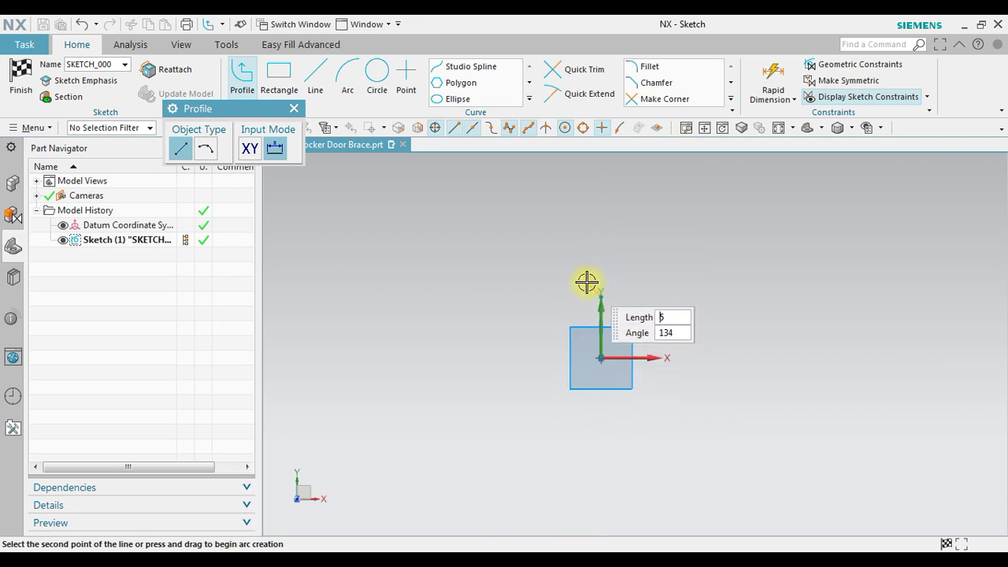
click(507, 345)
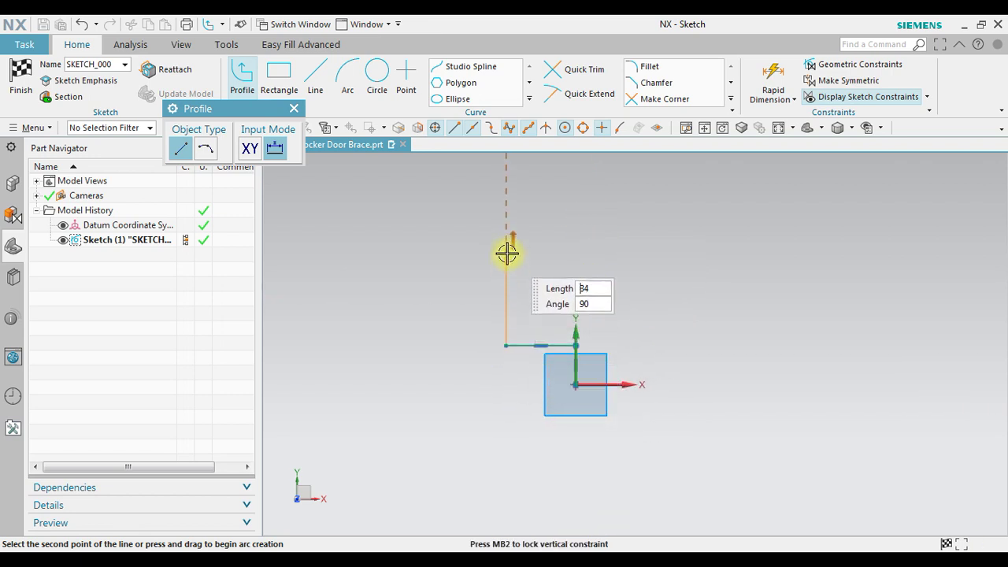
click(507, 253)
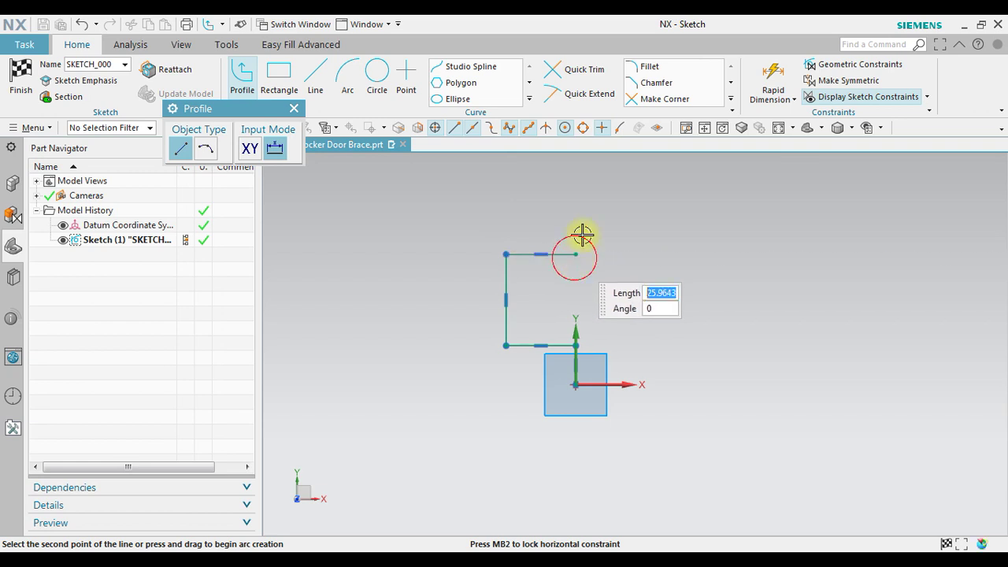
click(578, 181)
click(294, 109)
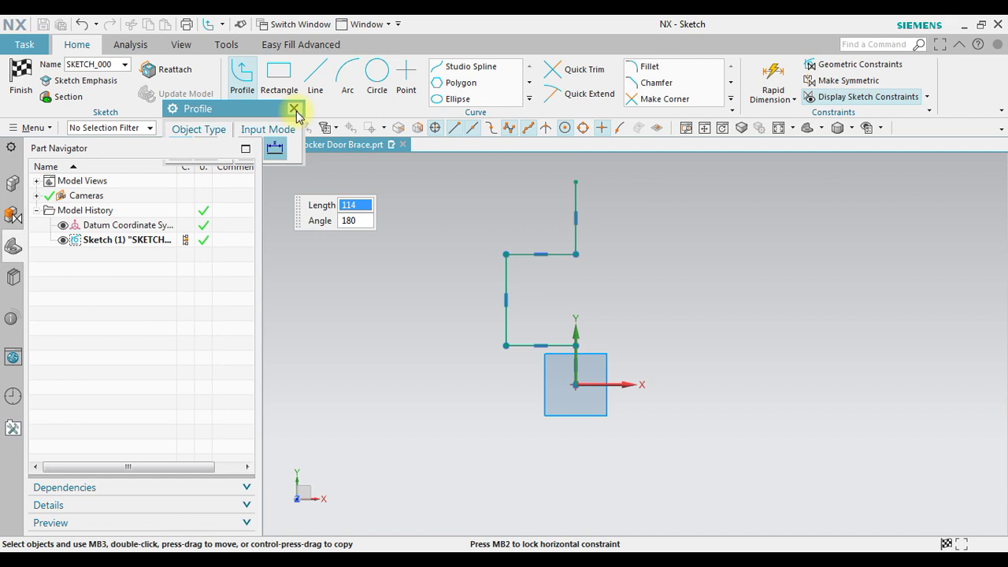
Step: Dimension the first vertical step at 12.5 and the bottom horizontal step at 16
click(774, 78)
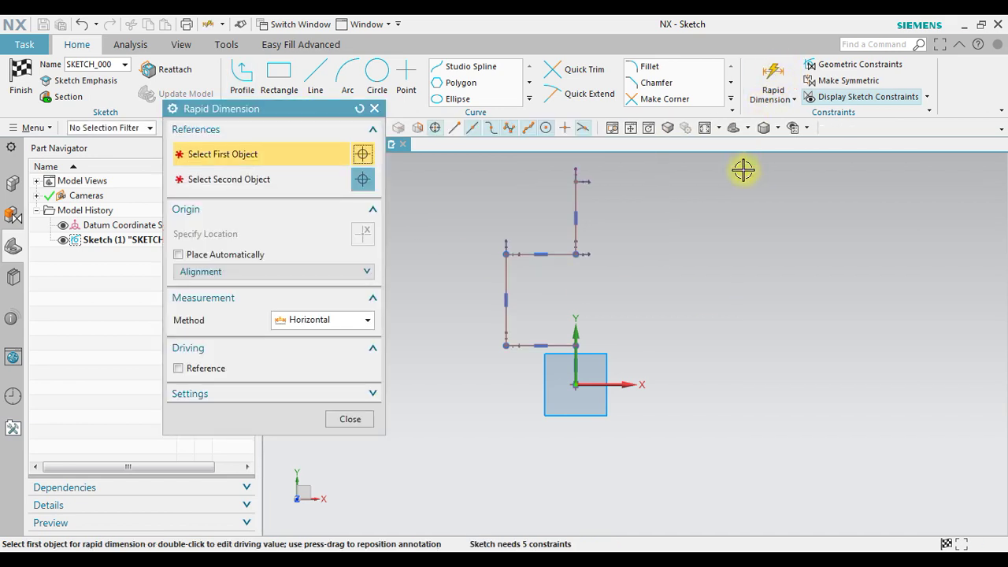
click(342, 321)
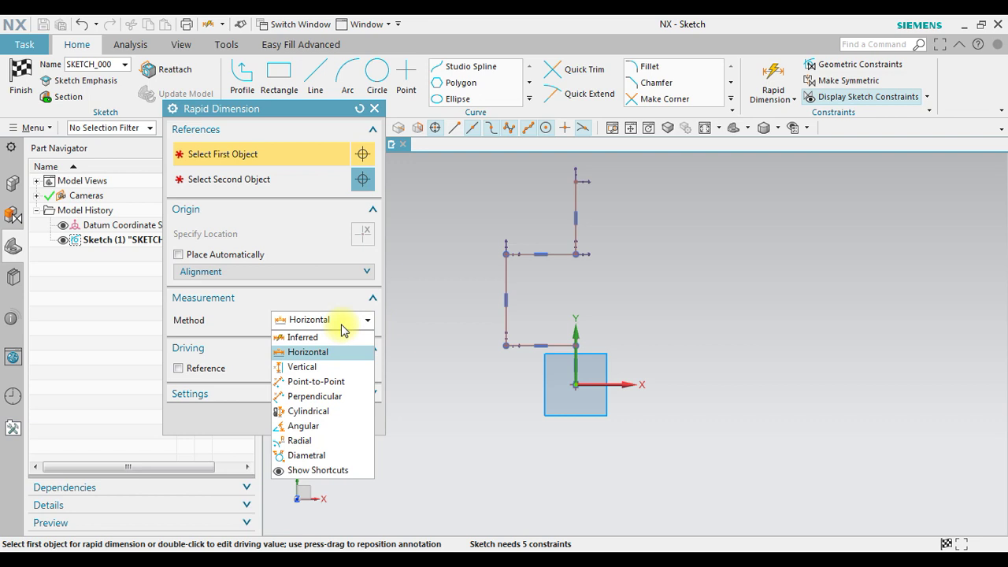
click(303, 337)
mouse_move(496, 348)
mouse_down()
mouse_move(591, 374)
mouse_move(579, 346)
mouse_up()
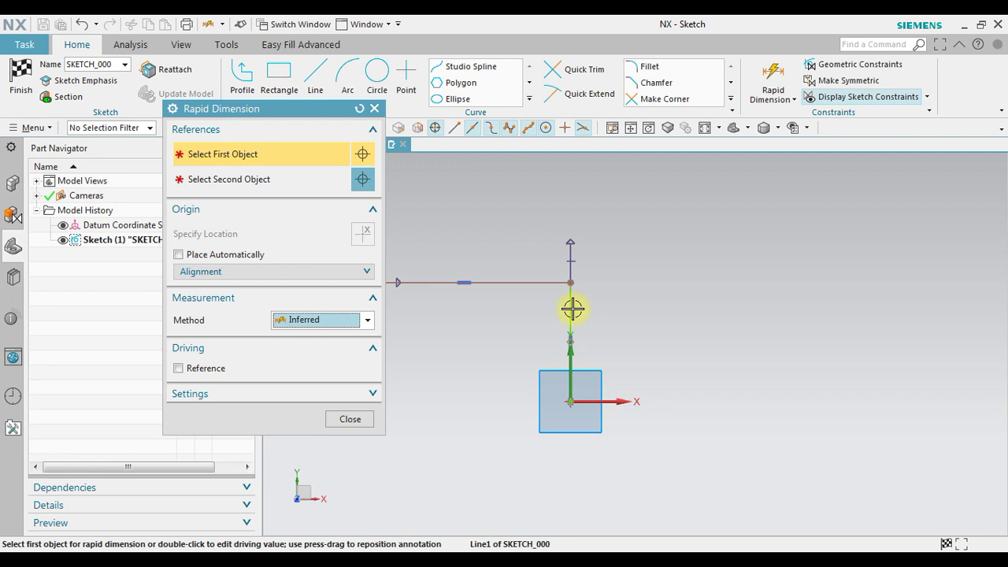
click(574, 314)
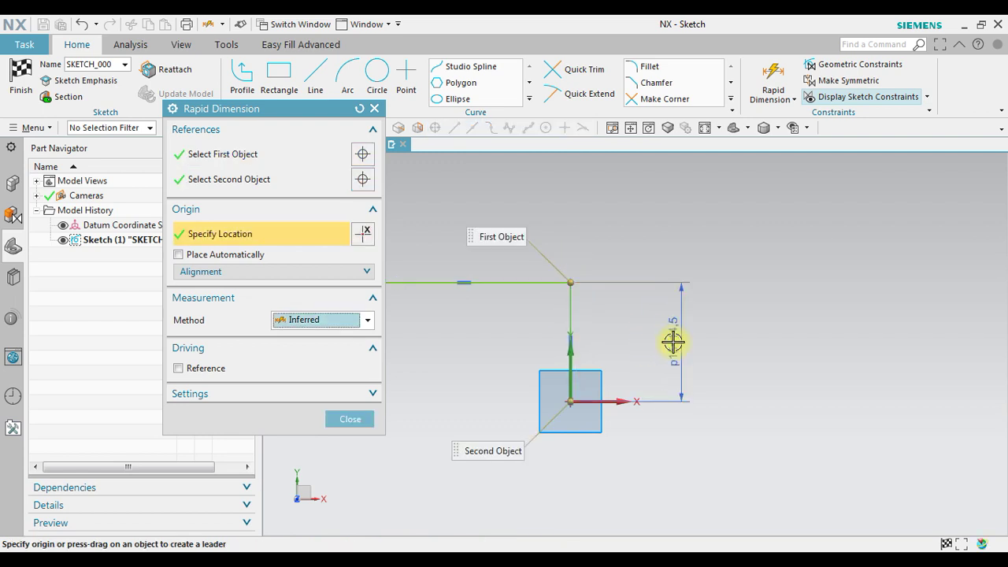
click(672, 343)
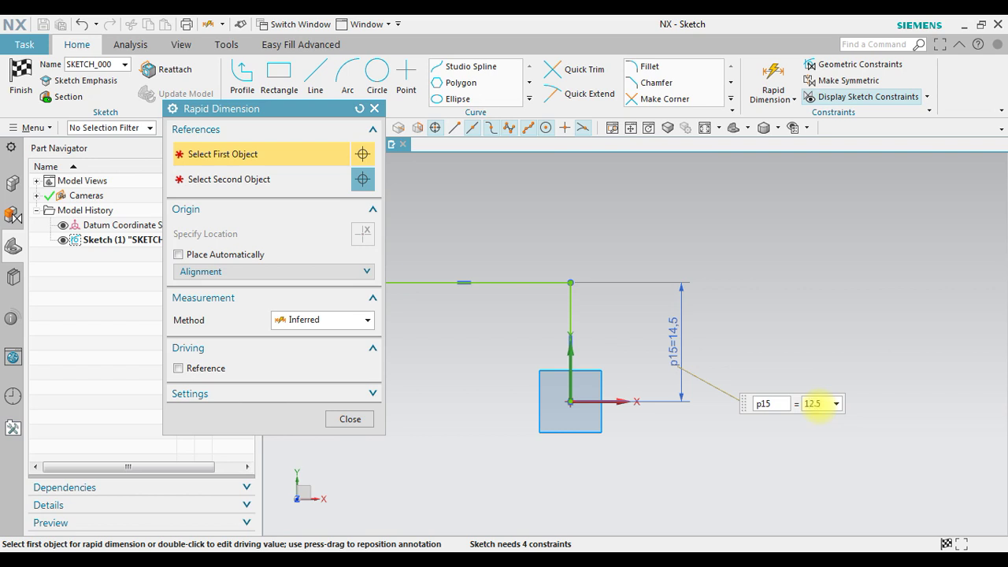
text(12.5)
key(Return)
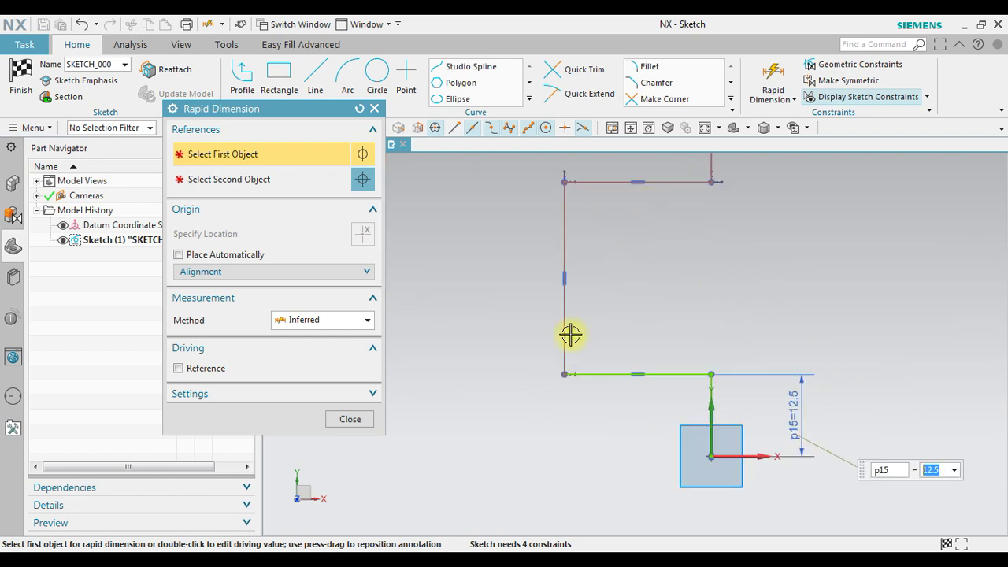
click(606, 374)
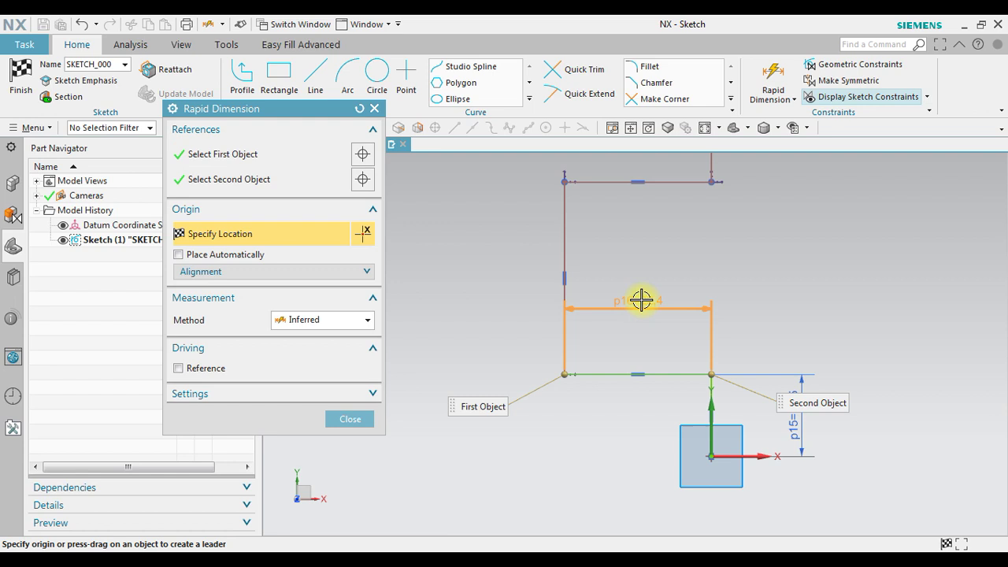
click(643, 291)
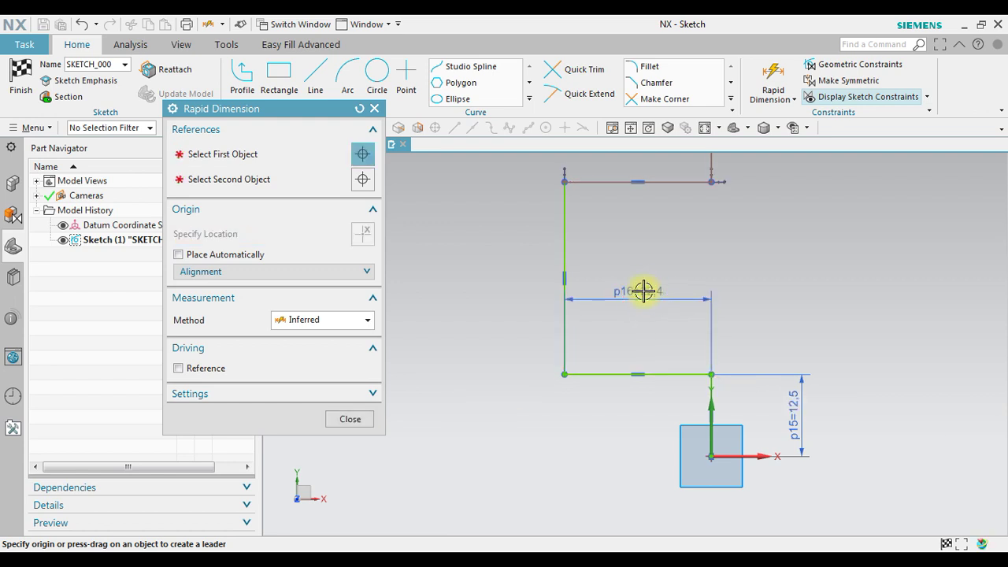
text(1)
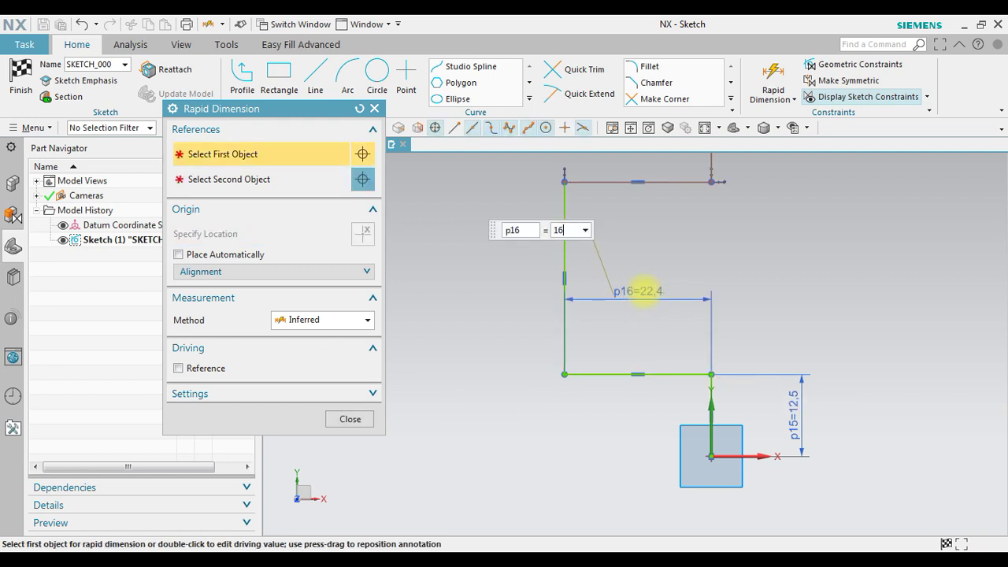
text(6)
key(Return)
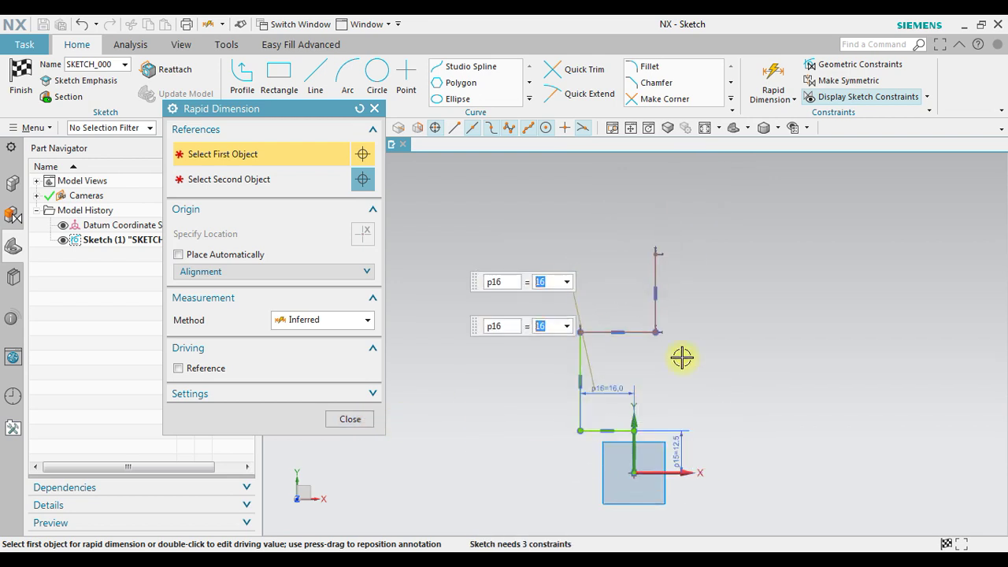
Step: Add a 55 mm overall height dimension from the sketch origin to the top endpoint
click(658, 255)
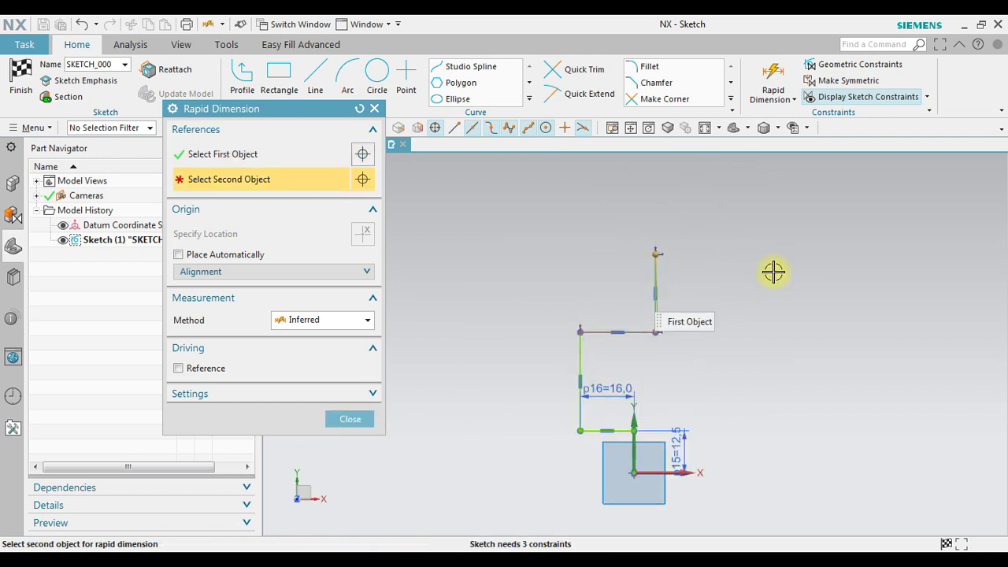
scroll(642, 488, up, 3)
scroll(610, 474, down, 2)
click(614, 471)
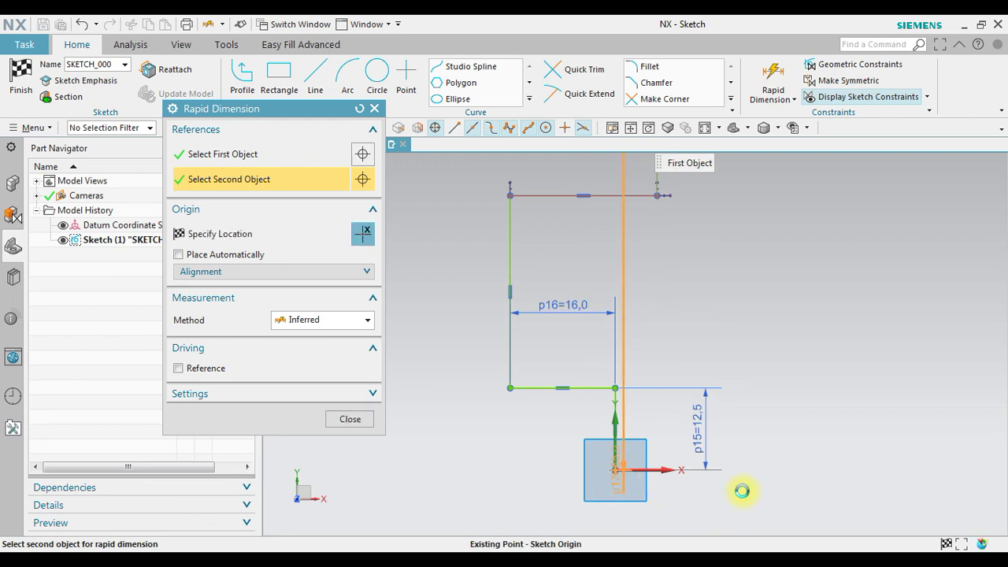
scroll(742, 490, down, 1)
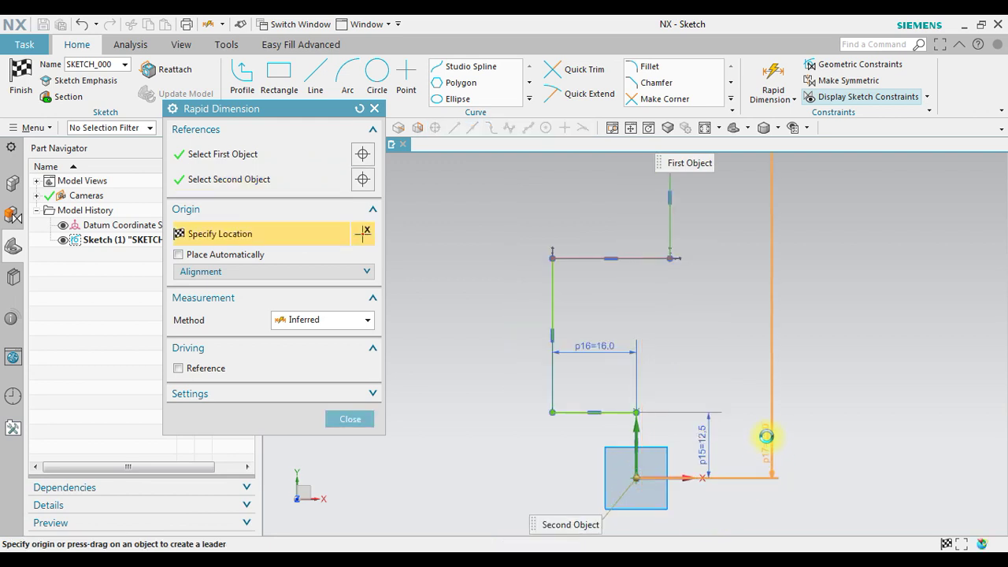
click(773, 295)
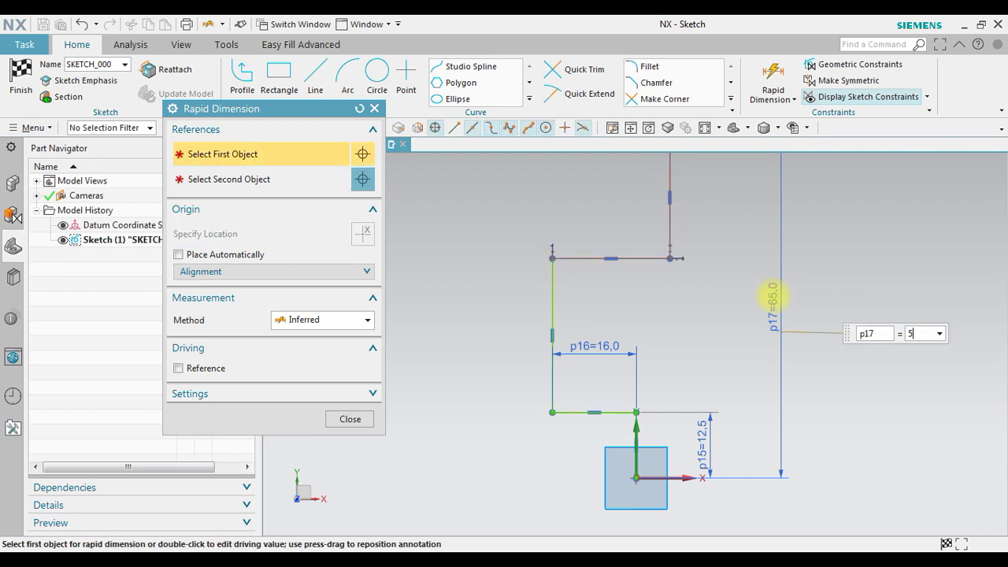
text(55)
key(Return)
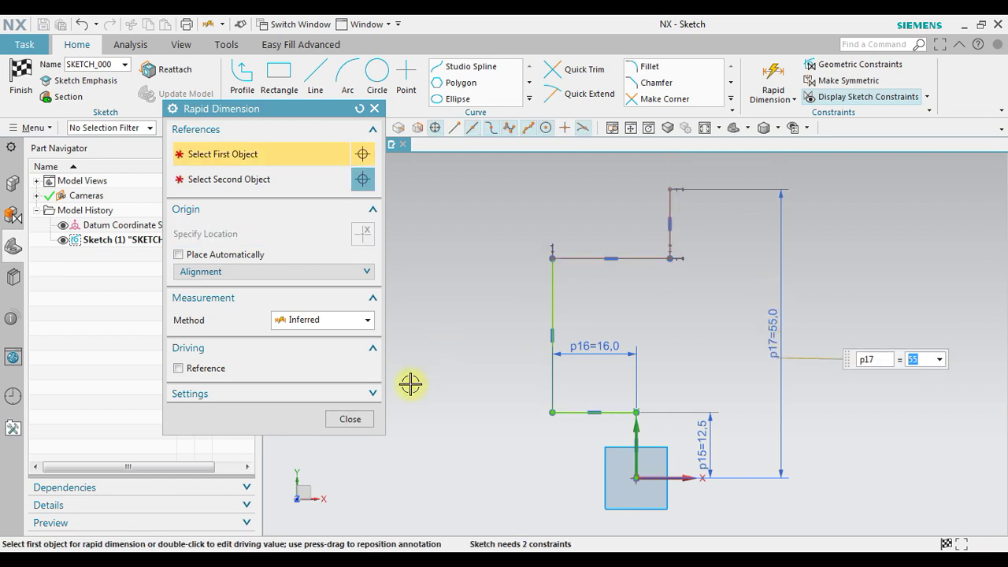
click(350, 418)
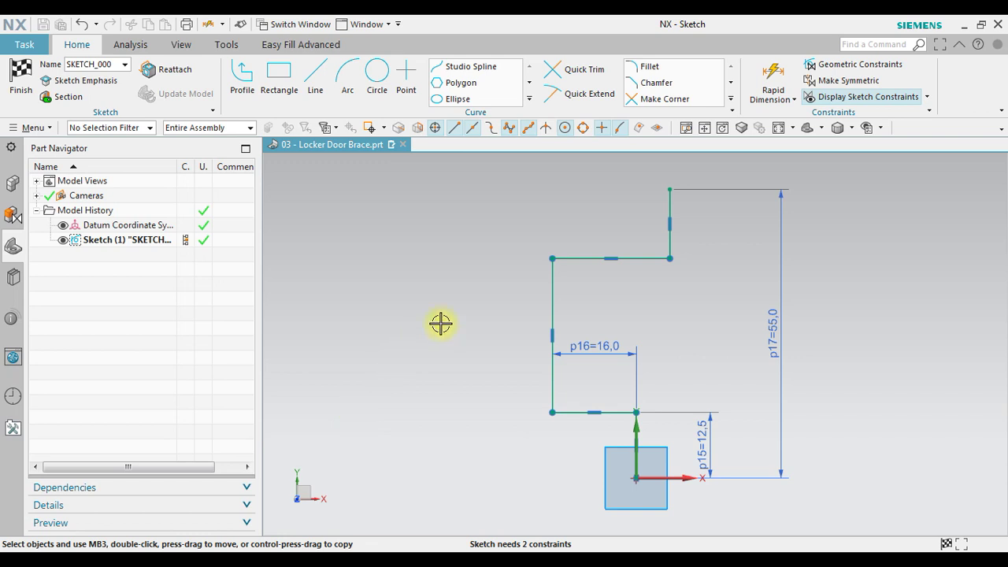
Step: Make the top-right short vertical line equal in length to the vertical line at the origin
click(888, 68)
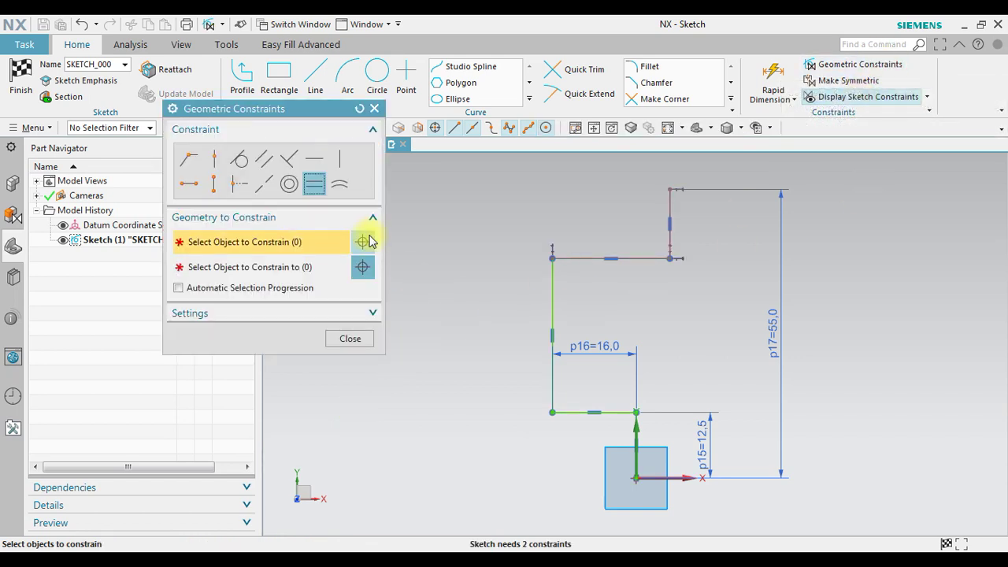
click(314, 189)
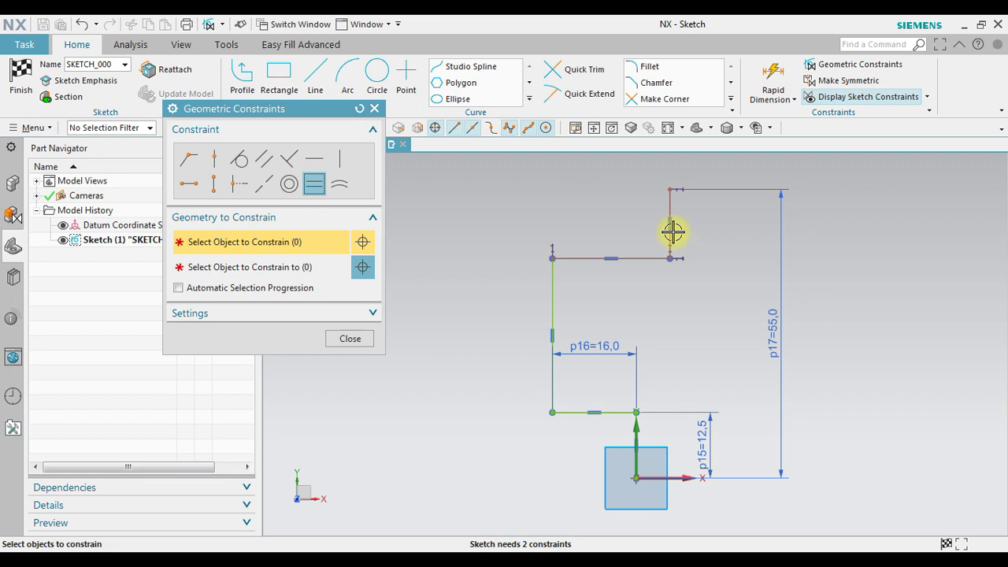
click(669, 199)
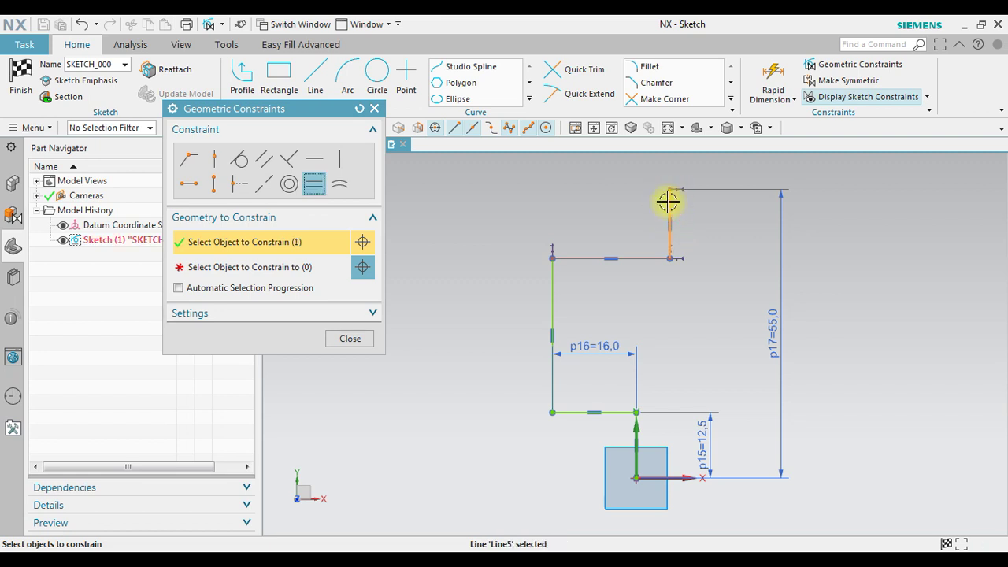
click(326, 270)
click(638, 436)
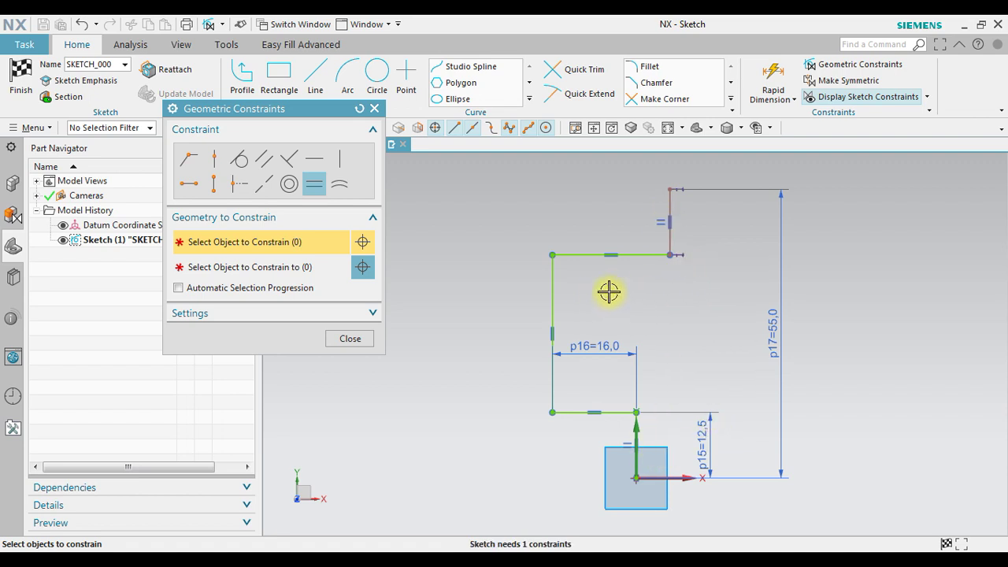
Step: Make the top horizontal line equal in length to the bottom horizontal line
click(590, 256)
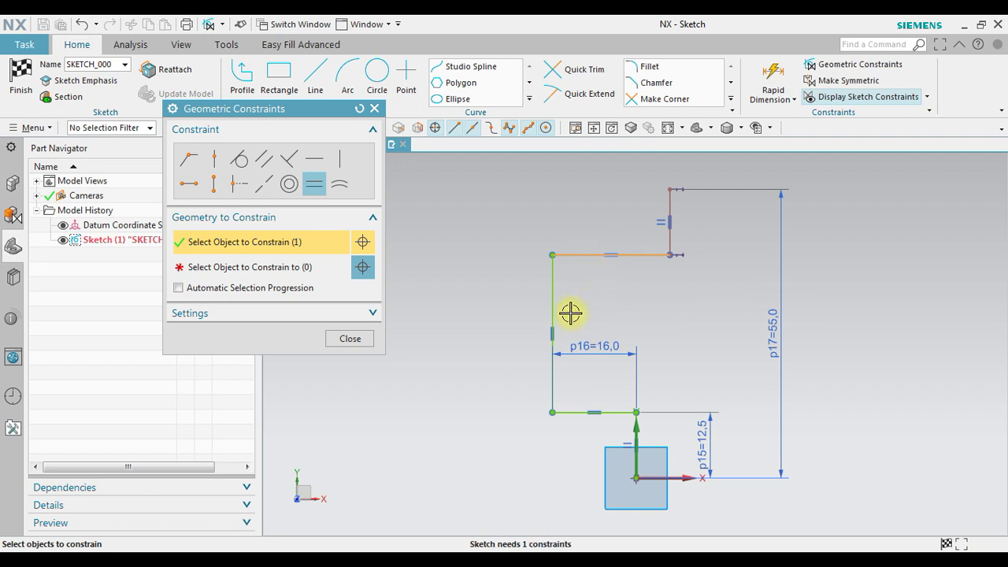
click(303, 267)
click(572, 413)
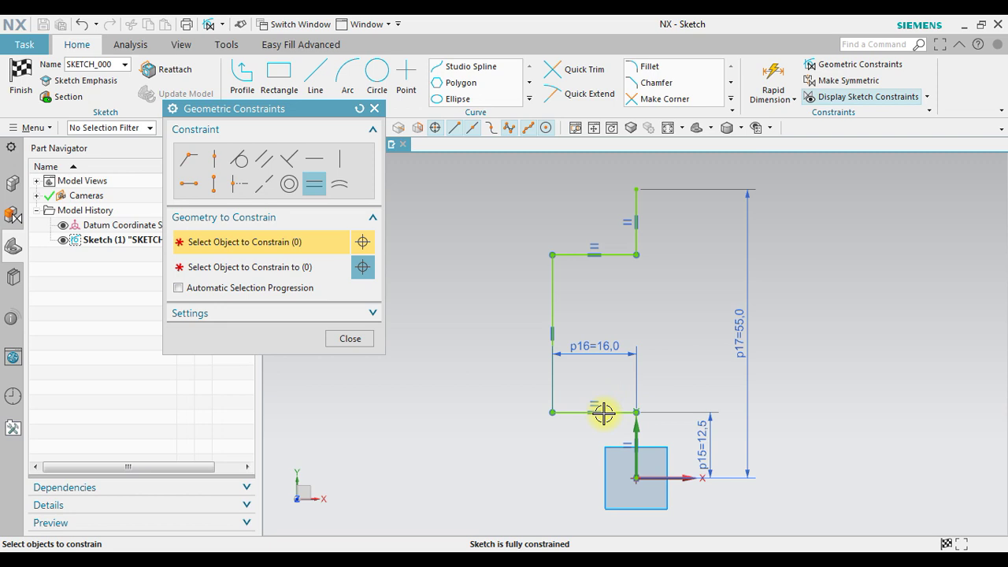
click(365, 341)
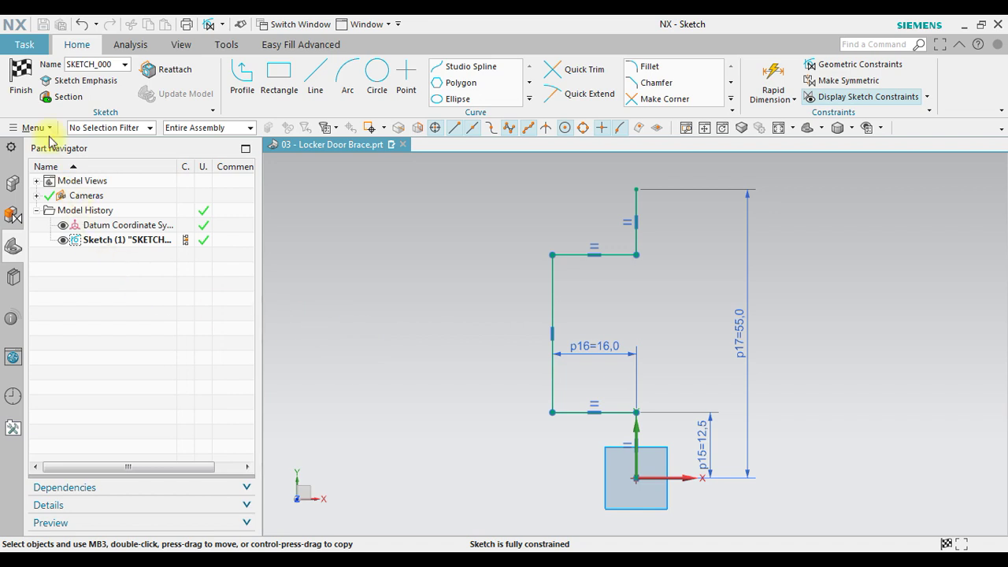
Step: Finish the sketch and inspect the 3 mm thick, 25.4 mm wide flange preview along the profile
click(21, 79)
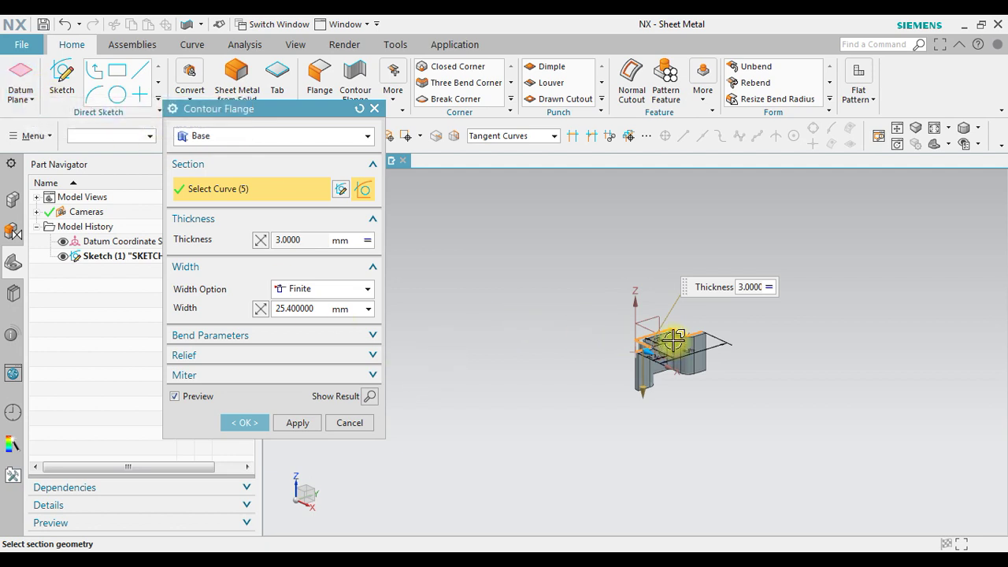
scroll(666, 331, up, 5)
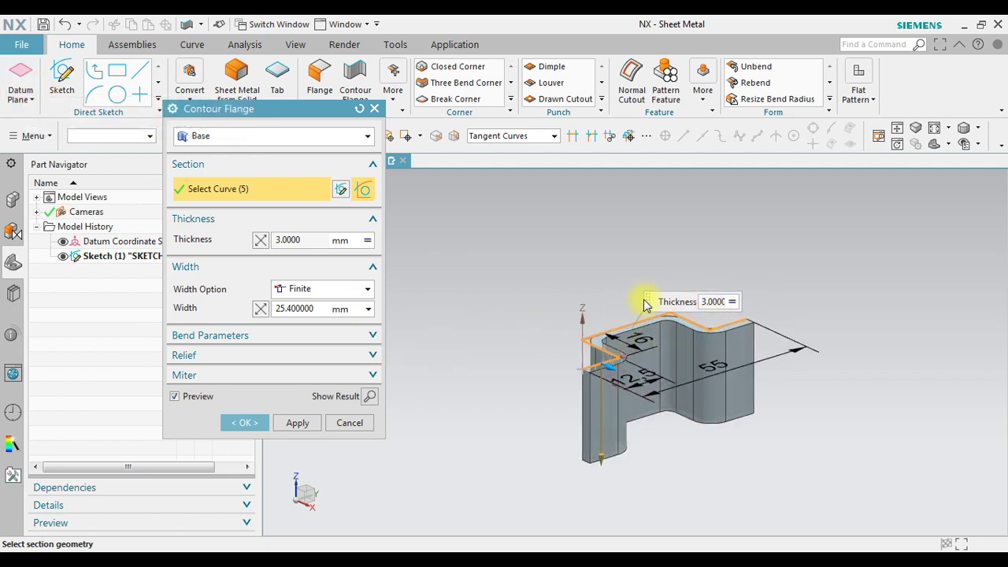
scroll(673, 252, up, 1)
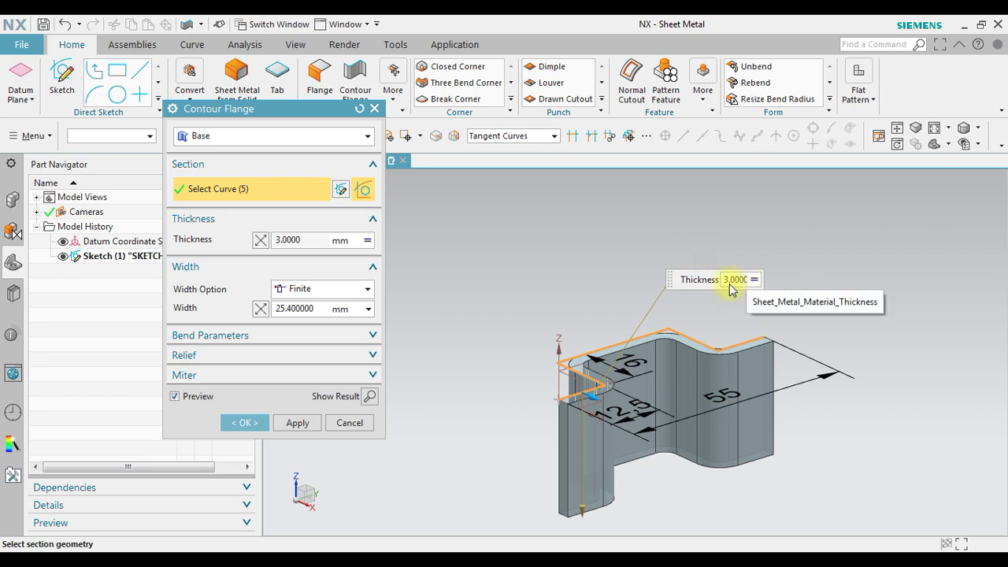
scroll(604, 386, up, 2)
middle_drag(590, 330, 589, 270)
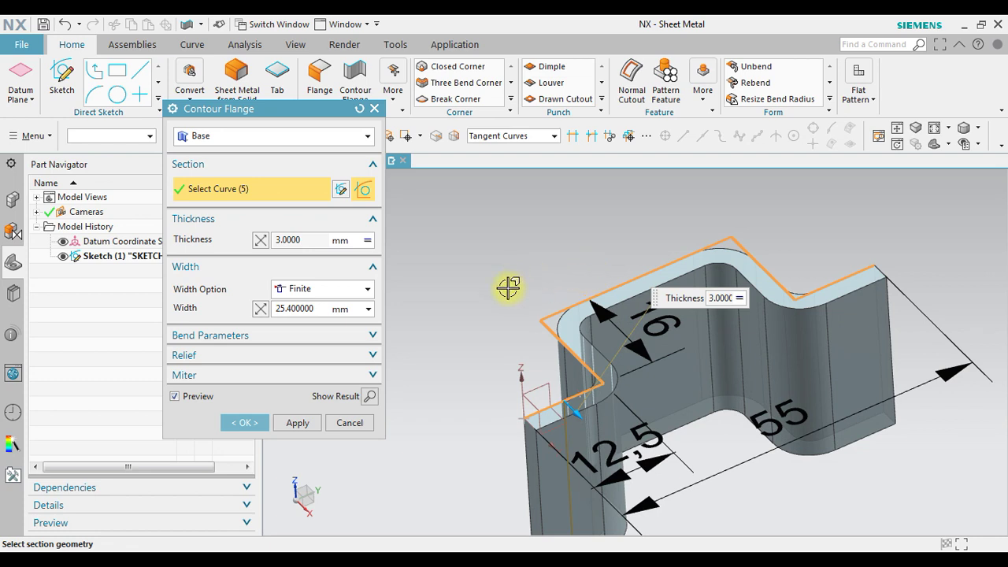
Step: Make the bend radius a local value and set it to 0 mm, after trying 2 and 1
click(374, 337)
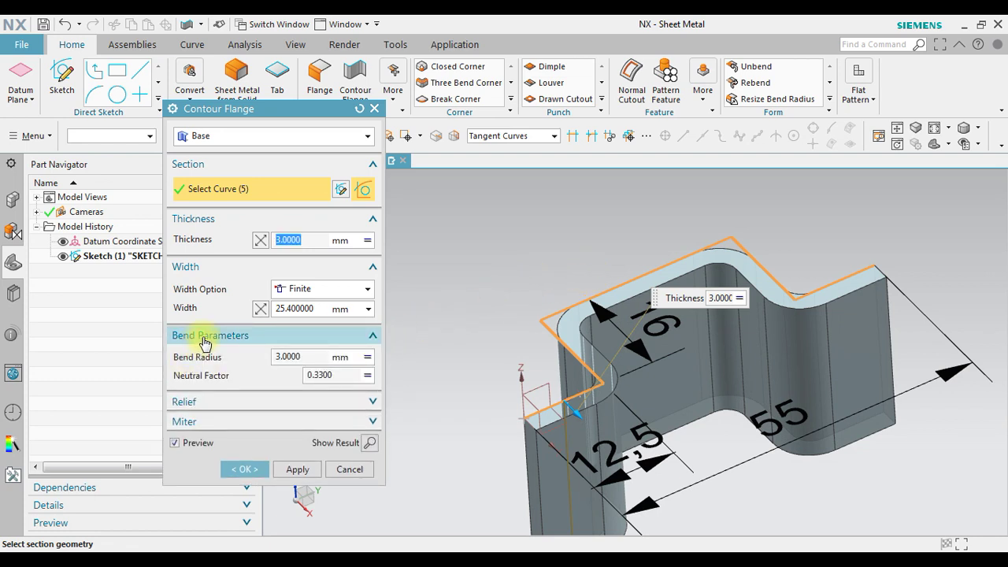
click(209, 402)
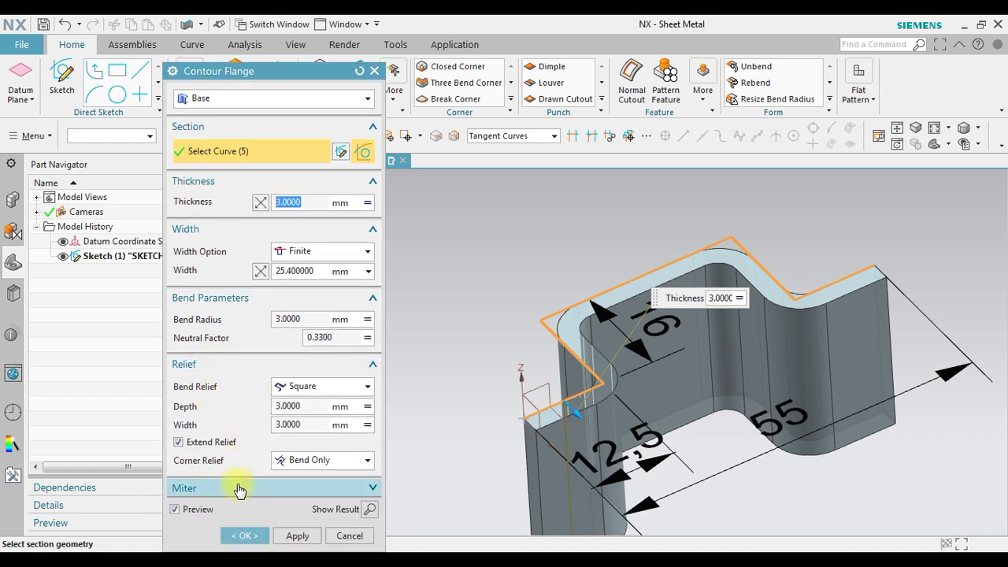
click(239, 488)
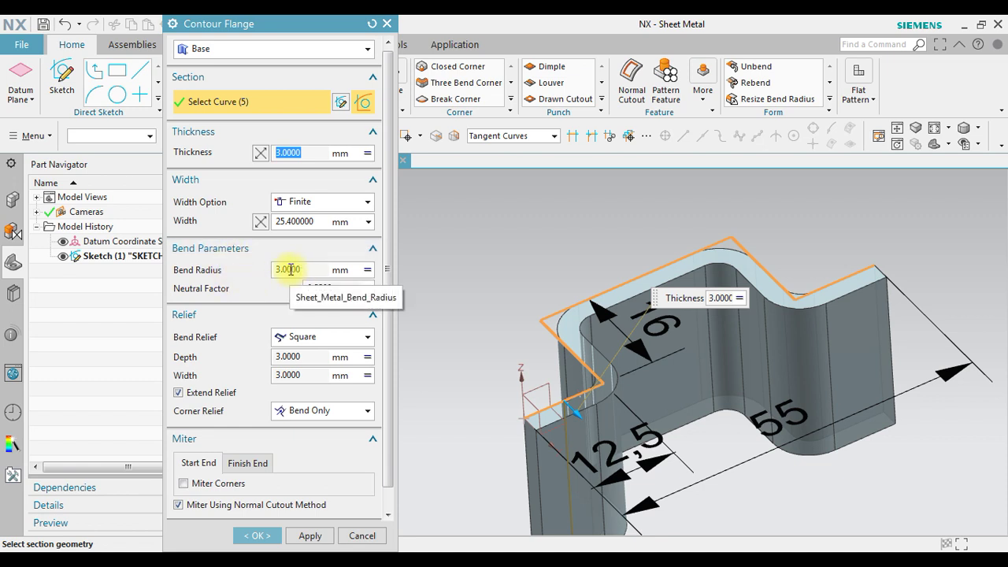
click(367, 272)
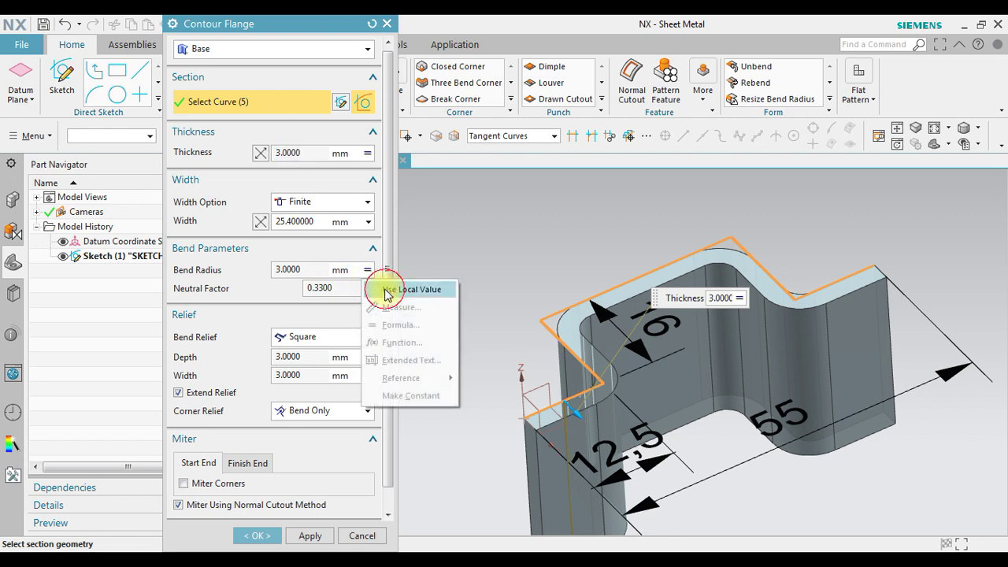
click(405, 290)
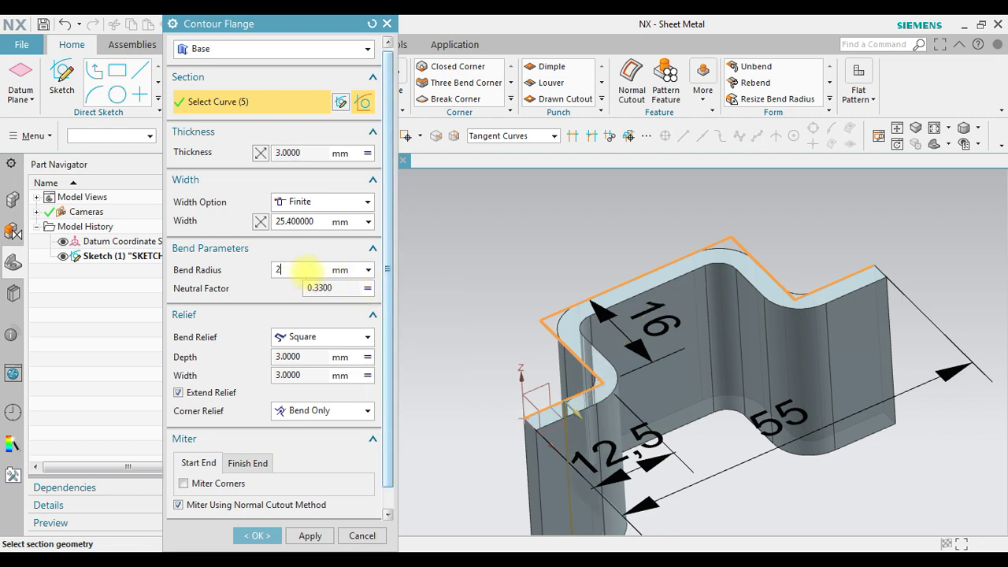
text(2)
key(Return)
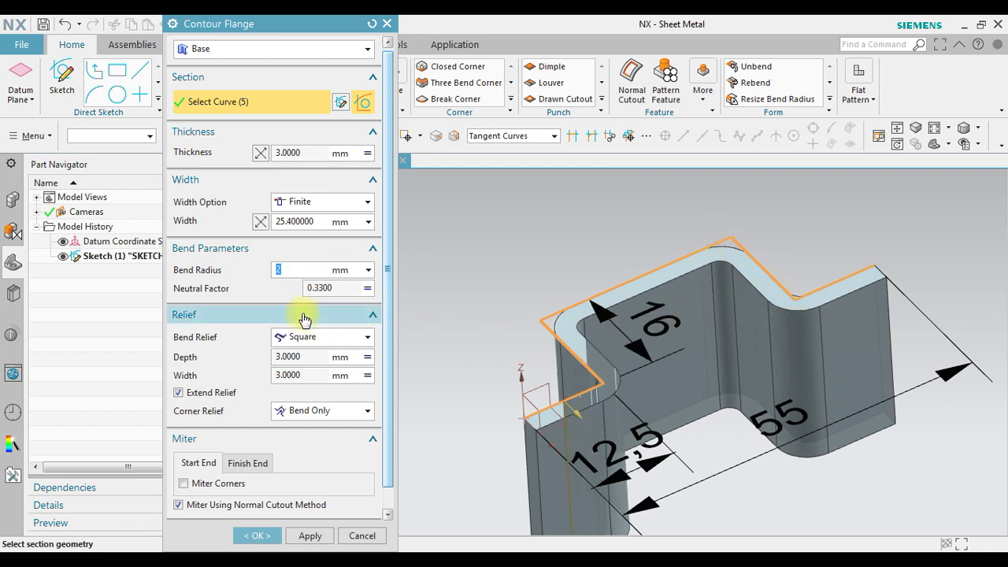
text(1)
key(Return)
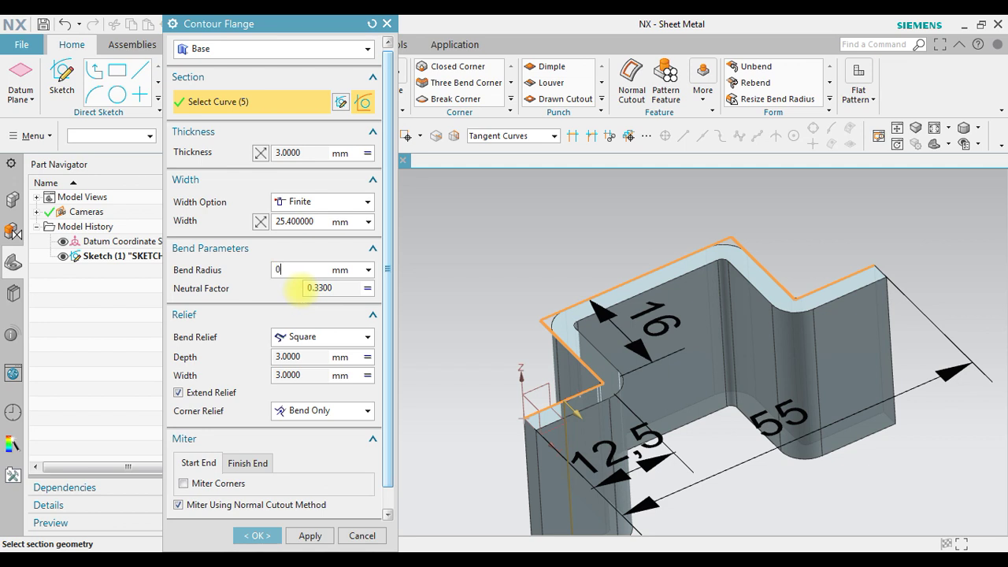
text(0)
key(Return)
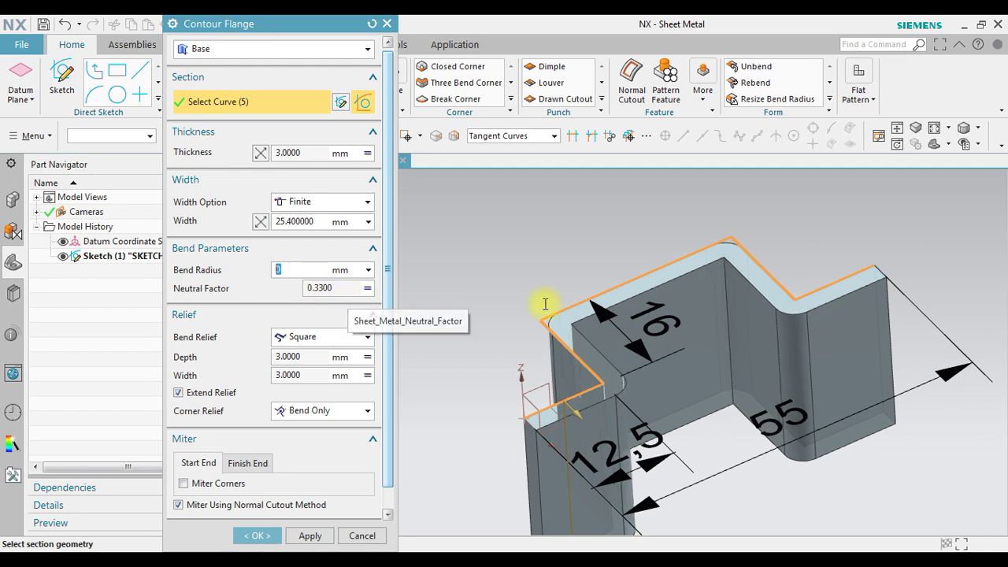
Step: Orbit and zoom the view to inspect the sharp bends of the flange preview
scroll(778, 279, up, 5)
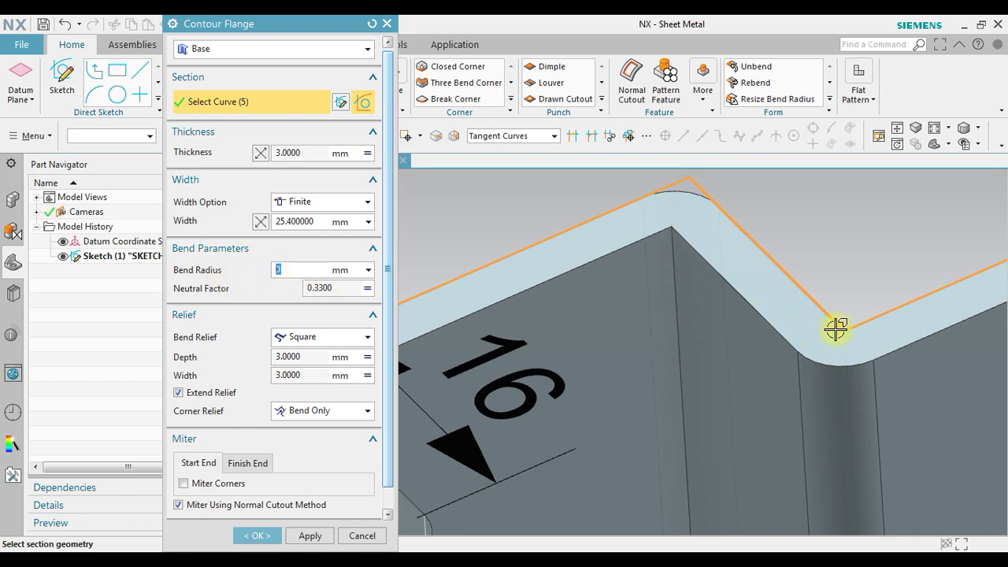
scroll(855, 335, down, 5)
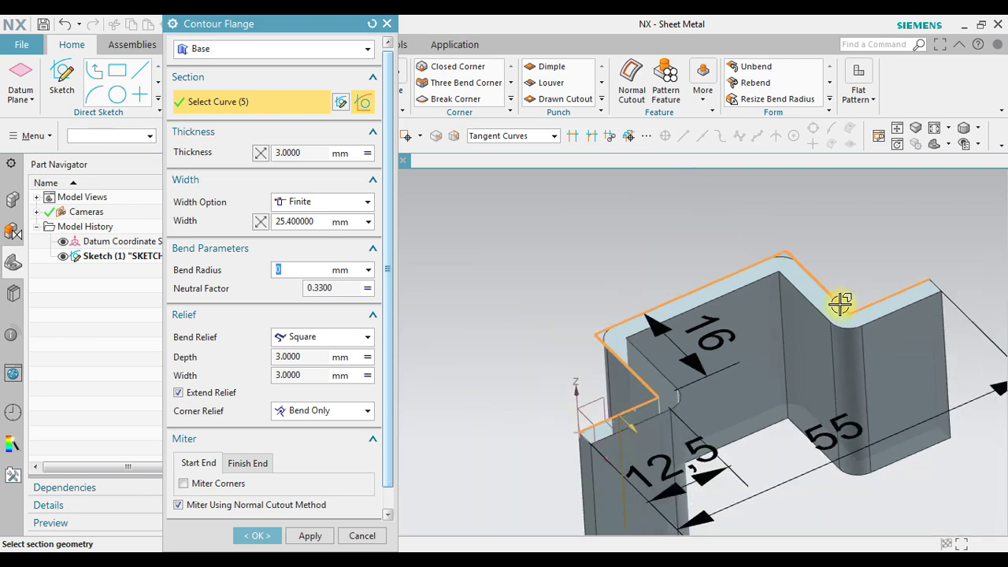
middle_drag(727, 293, 712, 301)
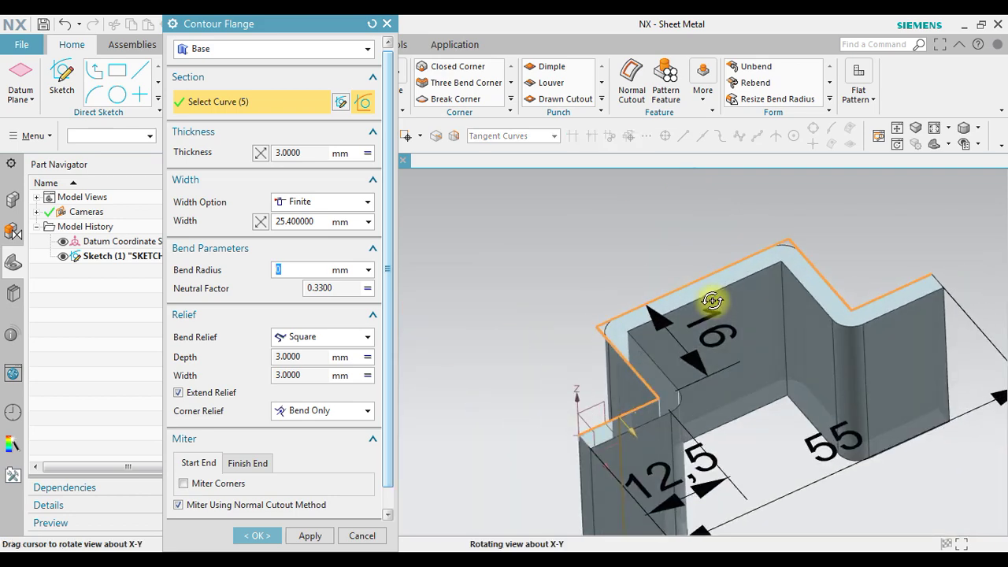
click(936, 128)
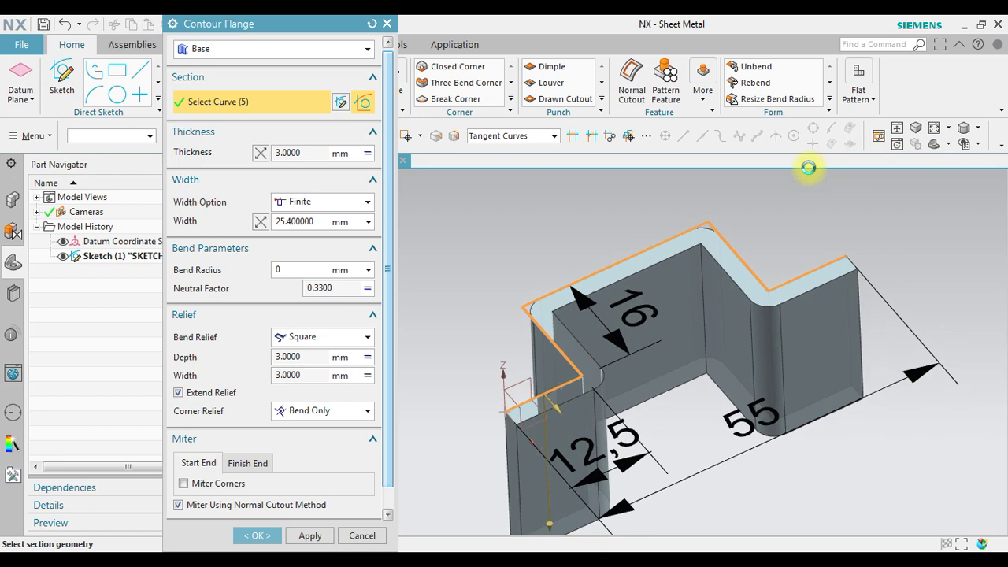
scroll(749, 289, down, 2)
mouse_move(762, 278)
middle_down()
mouse_move(749, 265)
mouse_move(761, 265)
middle_up()
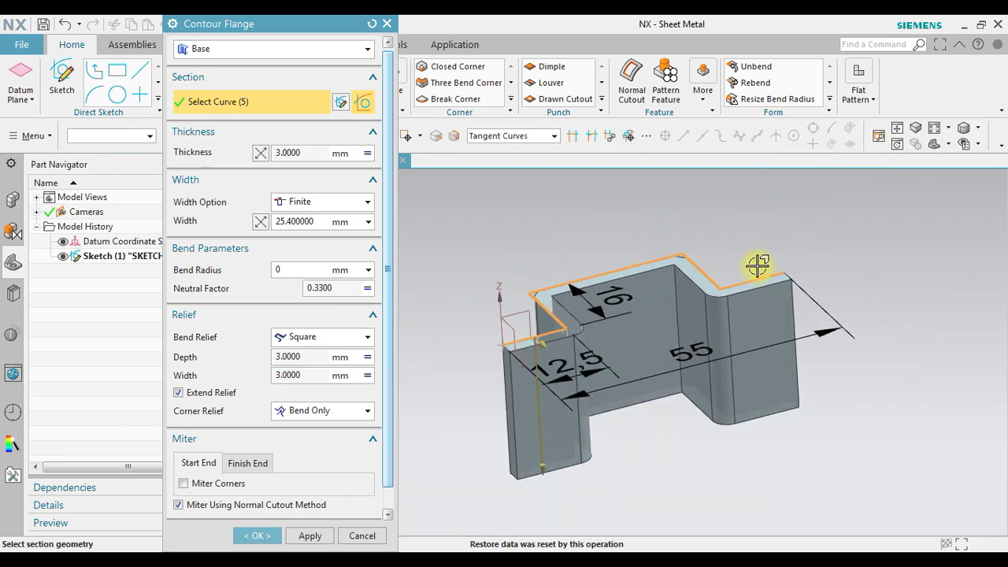
scroll(760, 266, down, 1)
scroll(719, 256, down, 1)
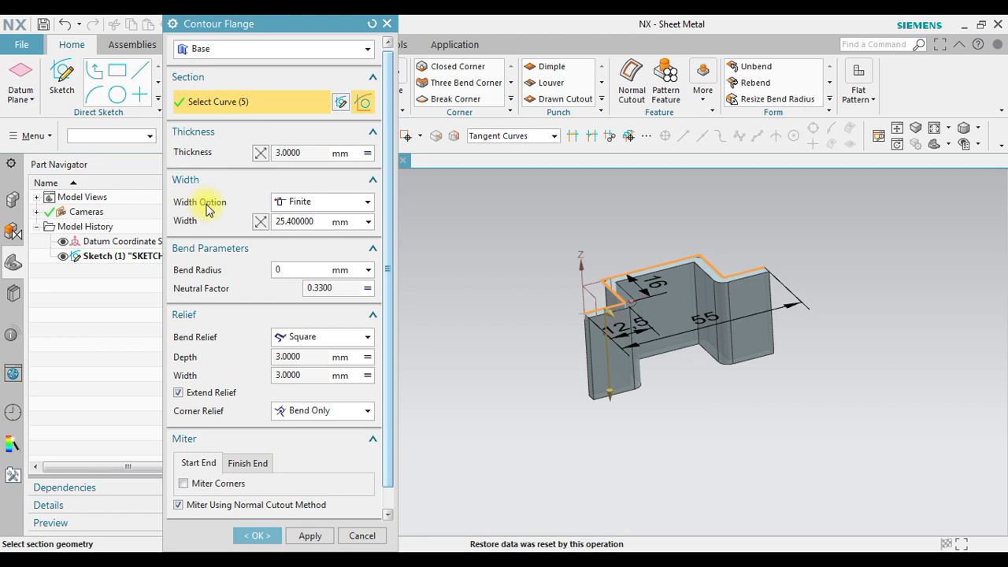
Step: Flip the flange width to the opposite side, set it to 50 mm, and create the flange
click(260, 227)
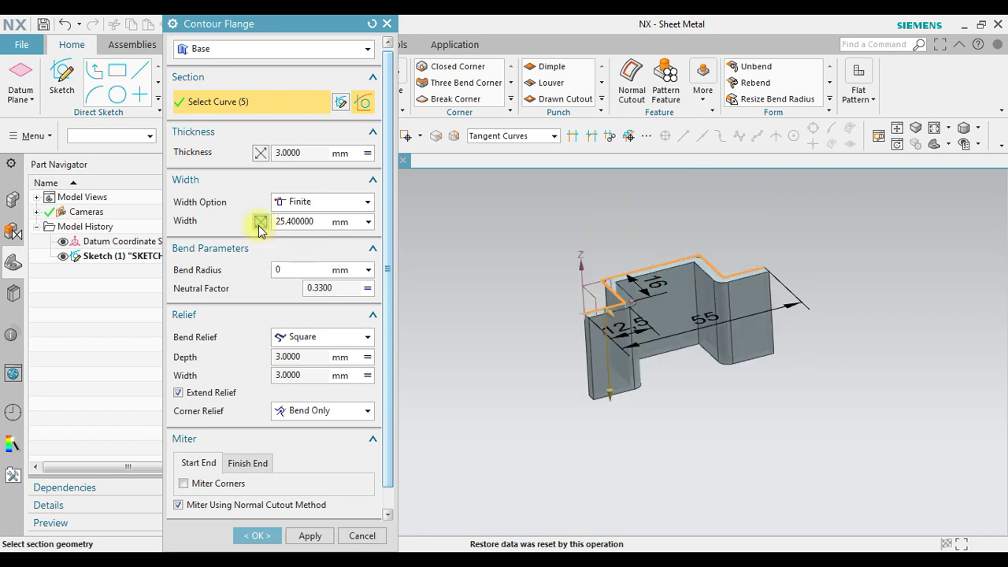
drag(611, 394, 637, 468)
scroll(562, 297, up, 2)
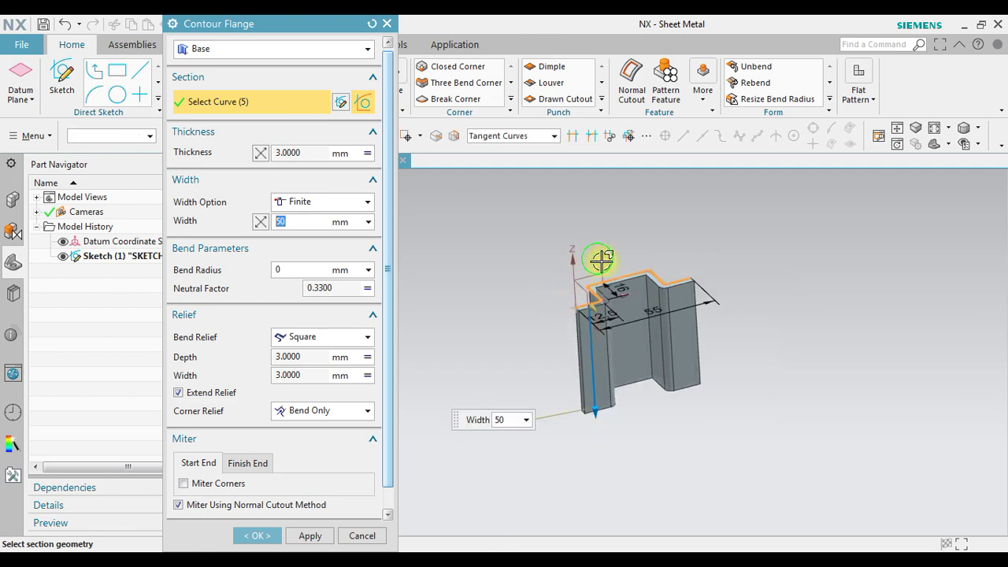
middle_drag(599, 257, 619, 269)
scroll(598, 259, down, 3)
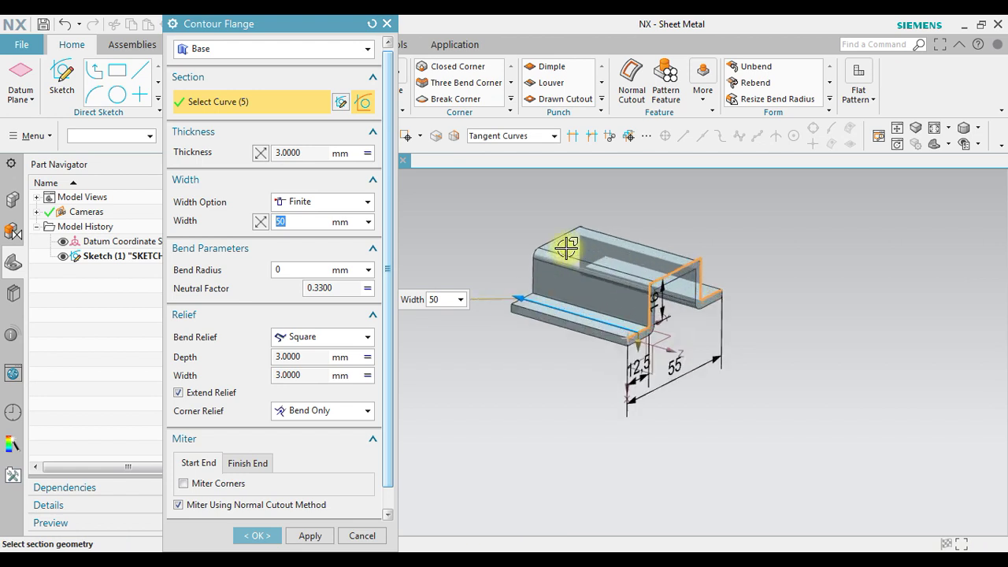
click(257, 539)
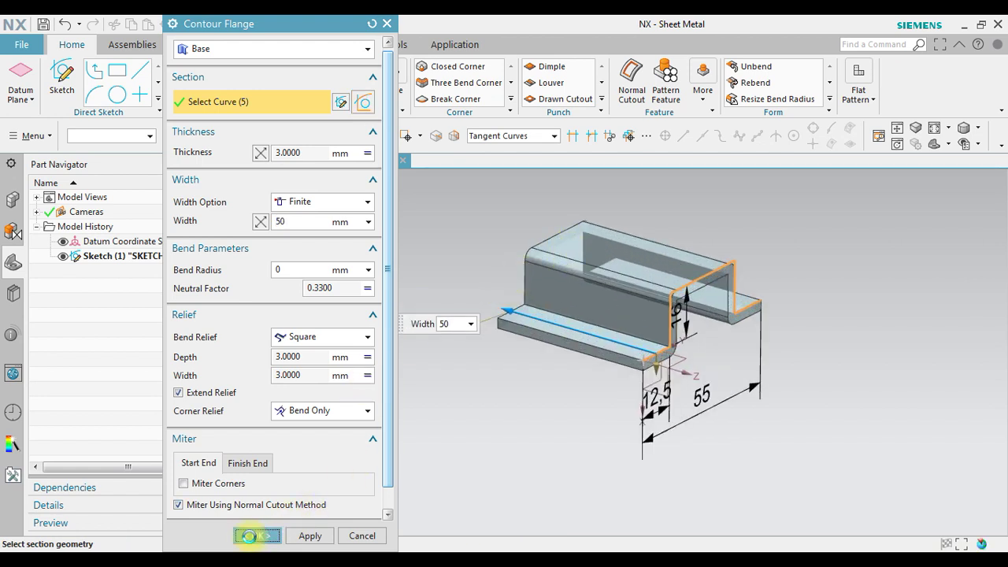
mouse_move(601, 392)
middle_down()
mouse_move(575, 376)
mouse_move(587, 390)
middle_up()
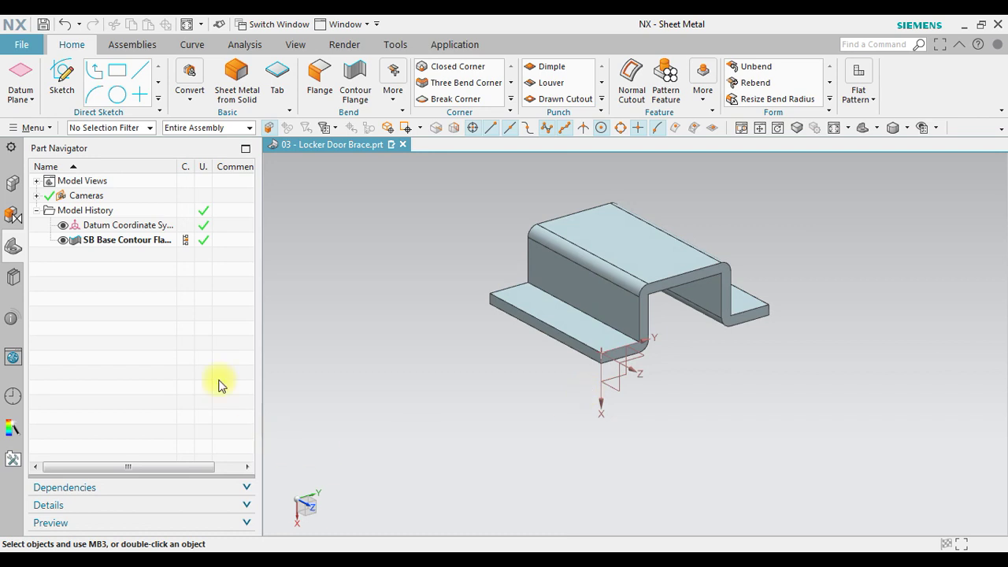
Step: Reopen SB Base Contour Flange for editing and enable 45° miter corners at its start end
double_click(118, 246)
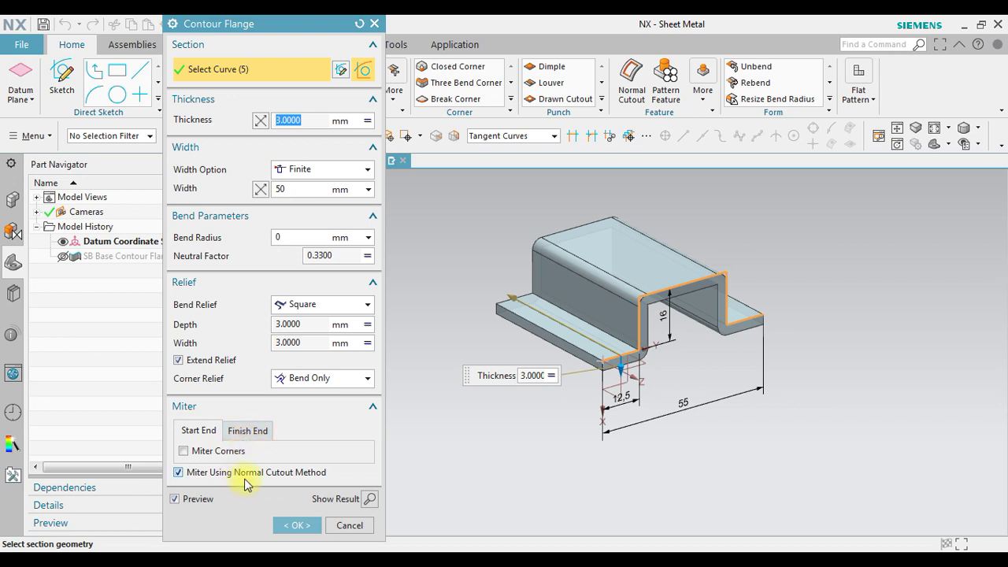
click(182, 451)
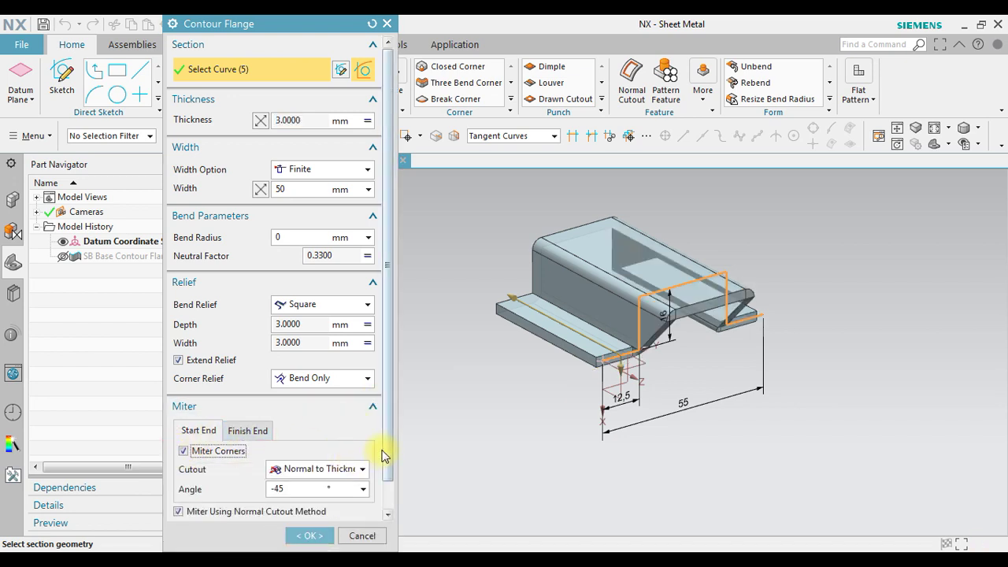
drag(385, 441, 390, 476)
middle_drag(603, 400, 632, 388)
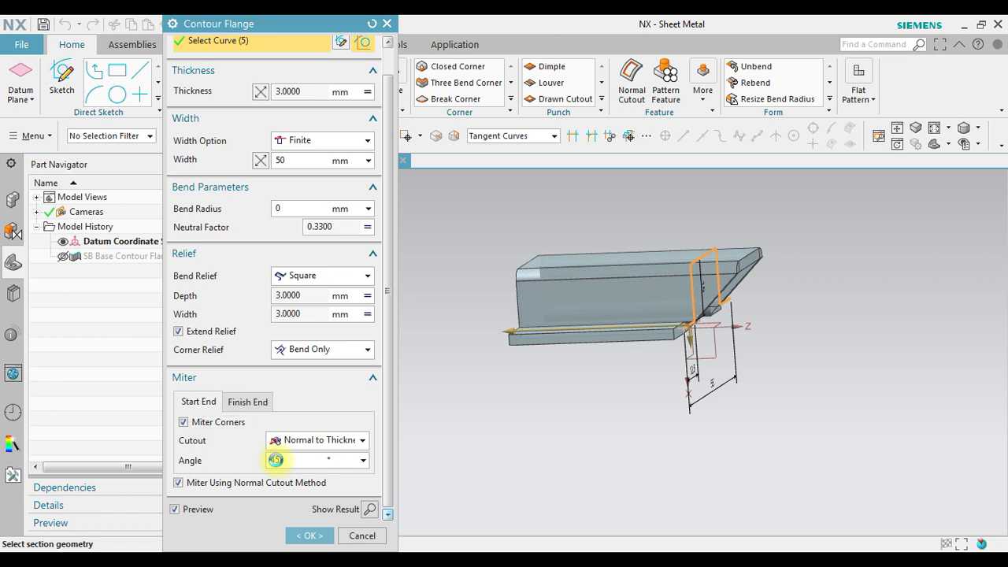
scroll(603, 288, up, 3)
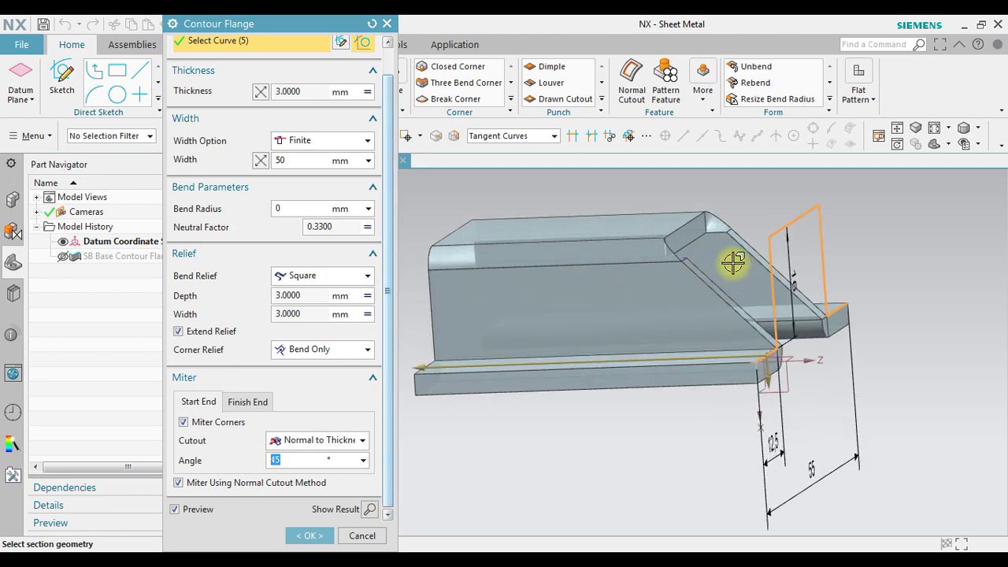
Step: Enable miter corners at the finish end and enter 0 for the miter angle
click(247, 401)
middle_drag(668, 398, 711, 397)
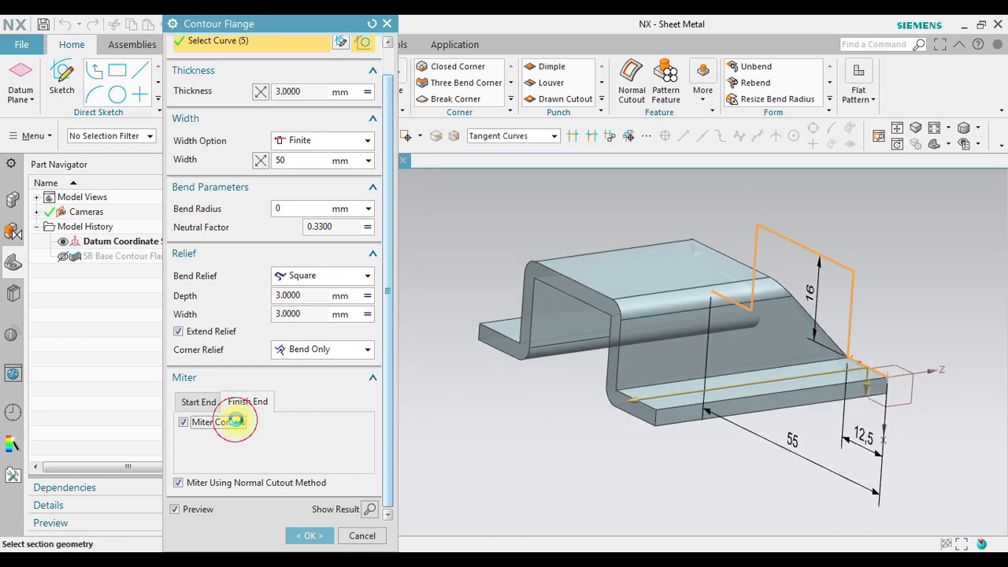
click(237, 423)
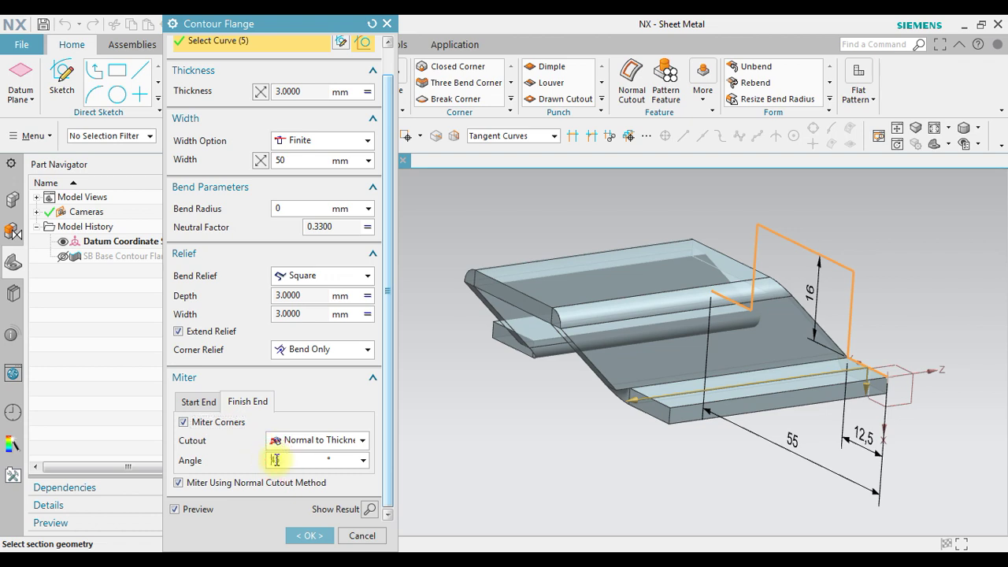
text(0)
key(Return)
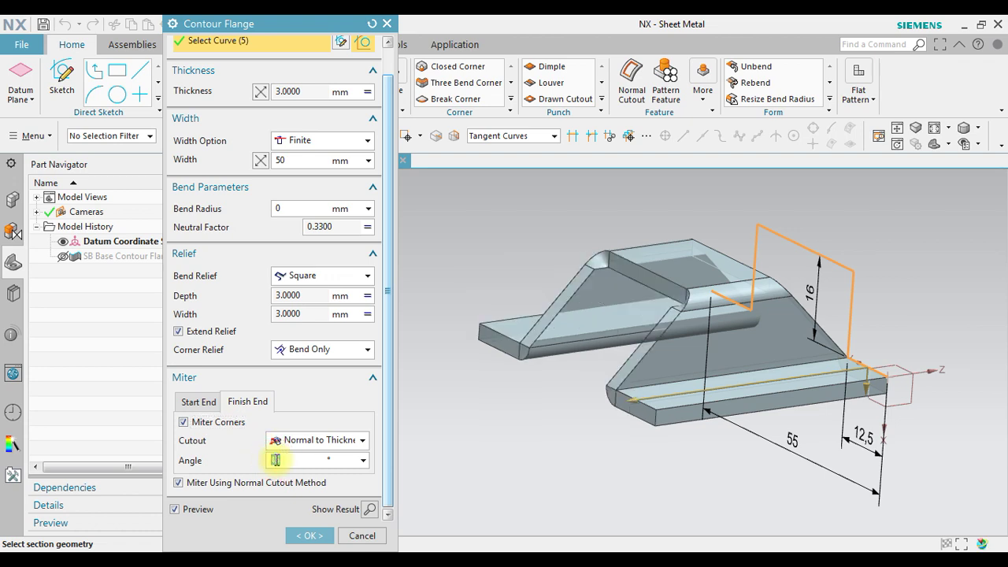
Step: Apply the miter edits and fit the brace, now mitered at both ends, to the view
middle_drag(736, 392, 682, 396)
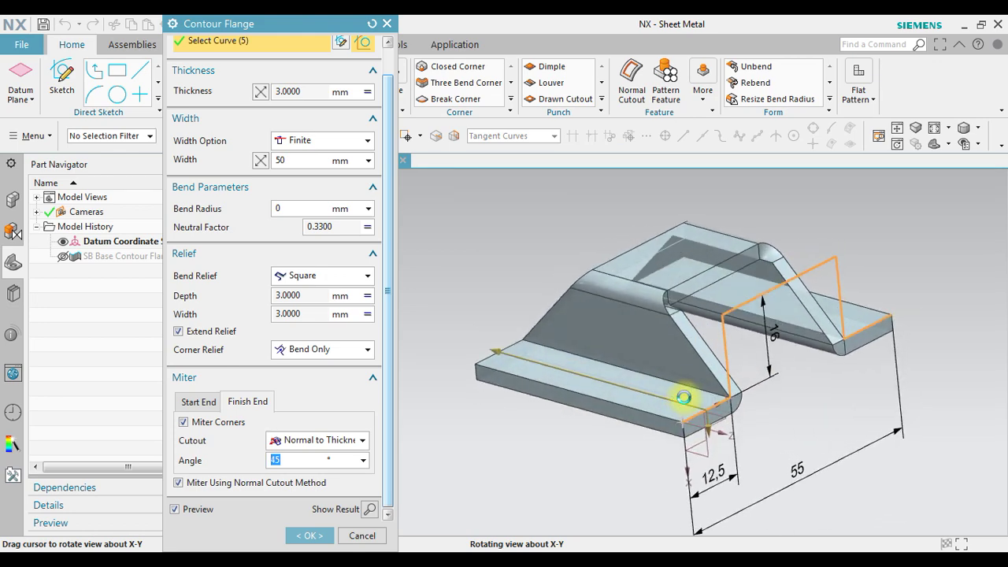
scroll(623, 302, up, 3)
scroll(623, 299, down, 2)
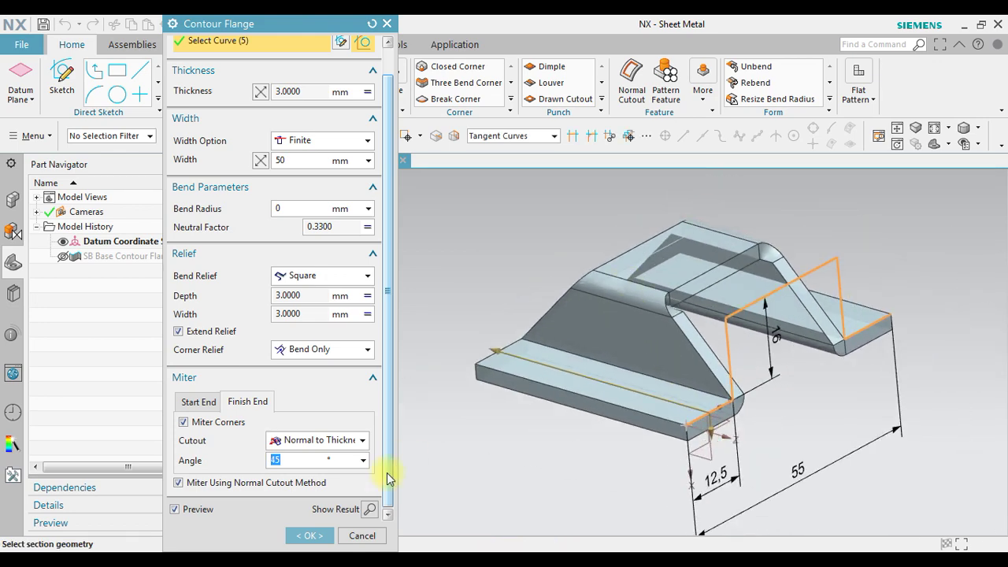
click(303, 536)
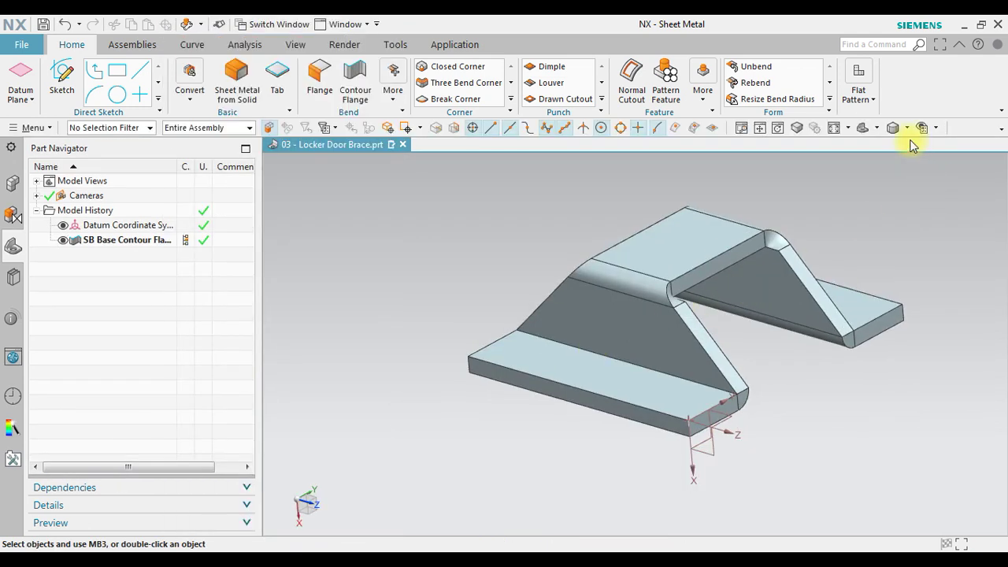
click(835, 128)
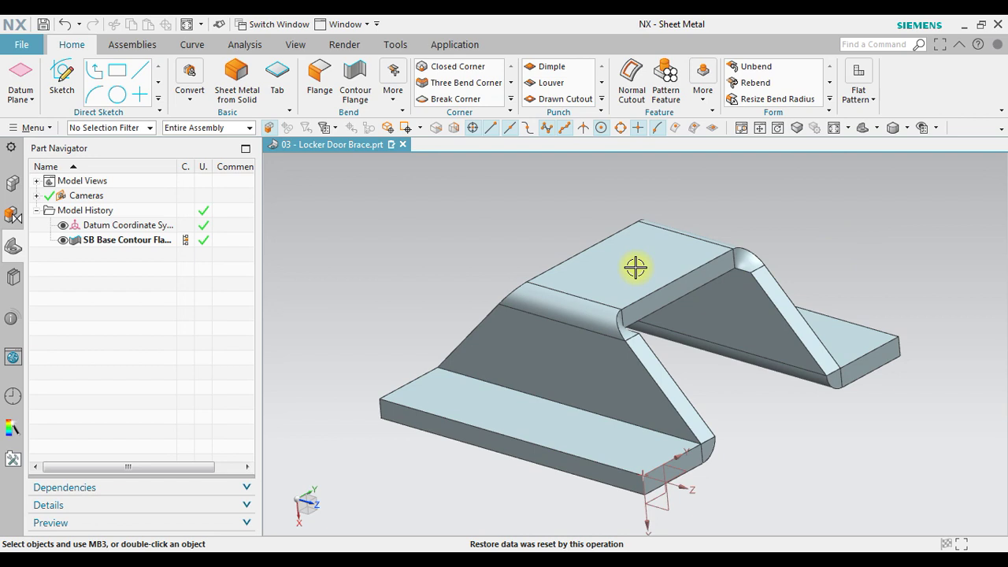